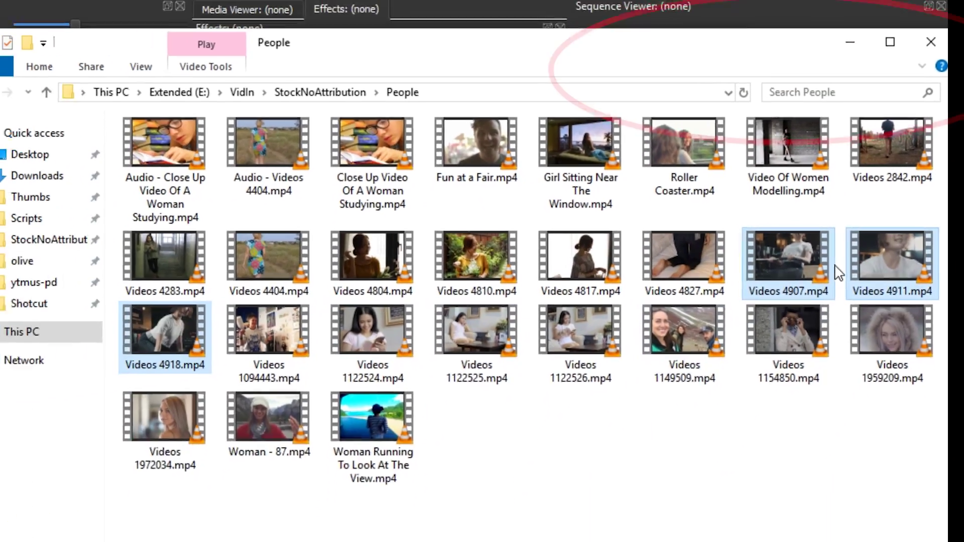
# Step: Import Videos 4907, 4911 and 4918 from File Explorer into the Olive project, then close Explorer
pyautogui.moveTo(815, 252); pyautogui.dragTo(131, 141)
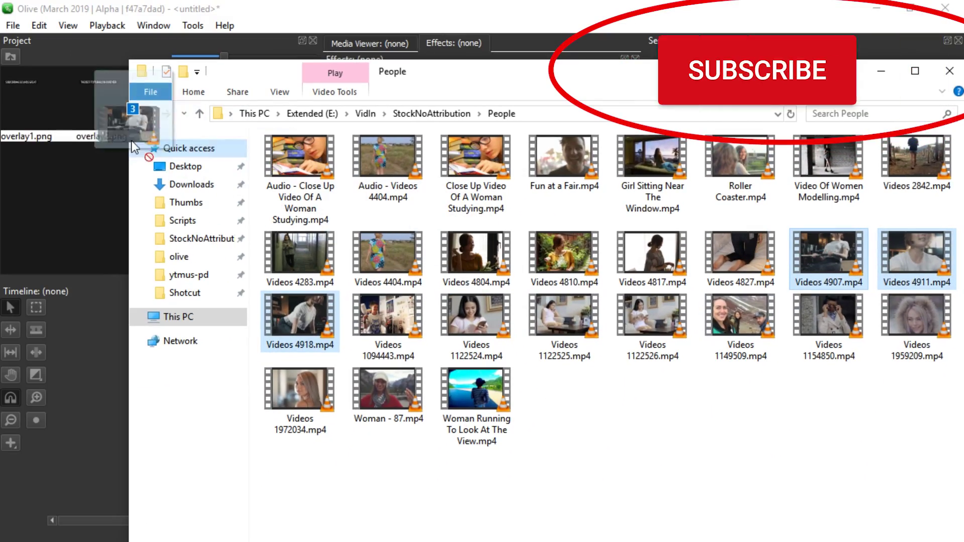
pyautogui.click(481, 55)
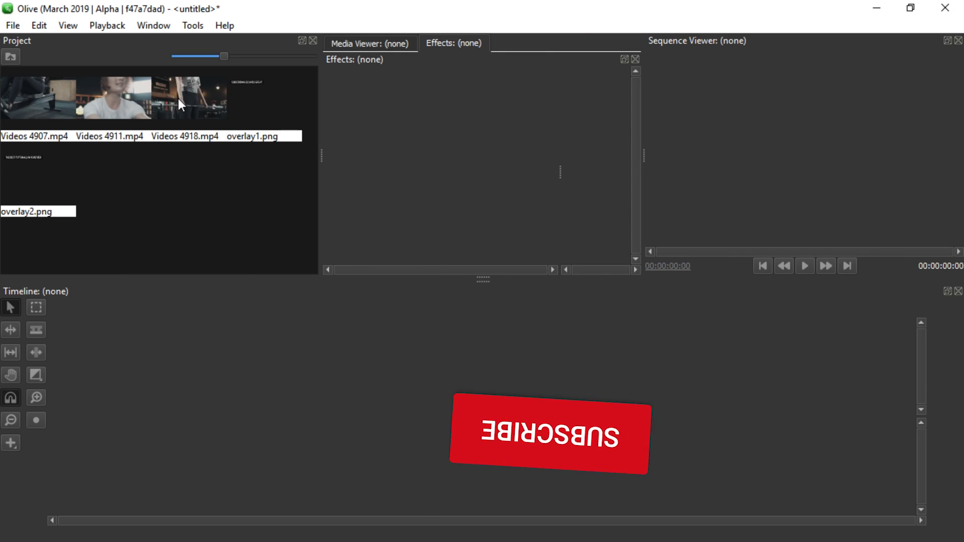
# Step: Build Sequence 01 from clips 4918, 4911, 4907 with overlay1.png above at 00:00:00:00, then preview
pyautogui.moveTo(178, 98); pyautogui.dragTo(128, 412)
pyautogui.press('space')
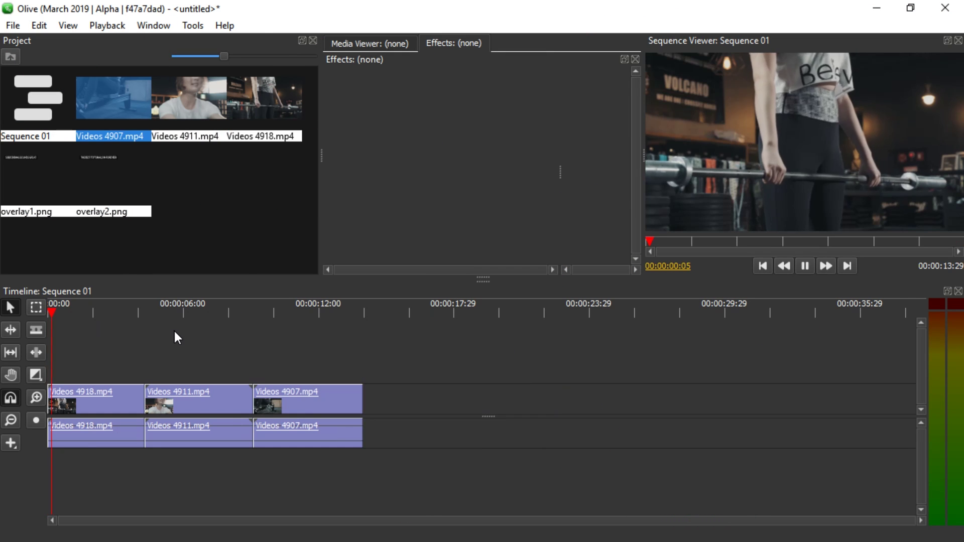
pyautogui.moveTo(28, 158)
pyautogui.mouseDown()
pyautogui.moveTo(134, 330)
pyautogui.moveTo(104, 367)
pyautogui.moveTo(89, 359)
pyautogui.mouseUp()
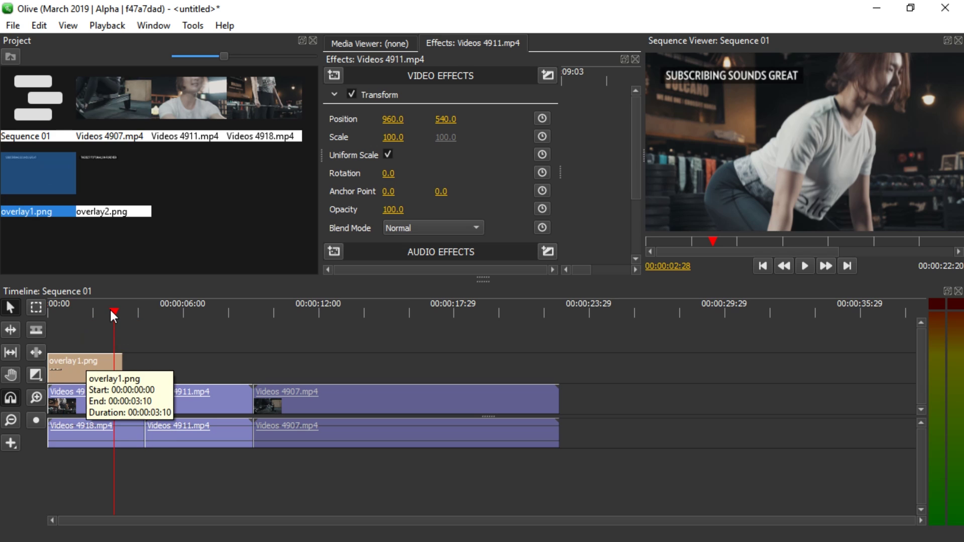
pyautogui.press('Home')
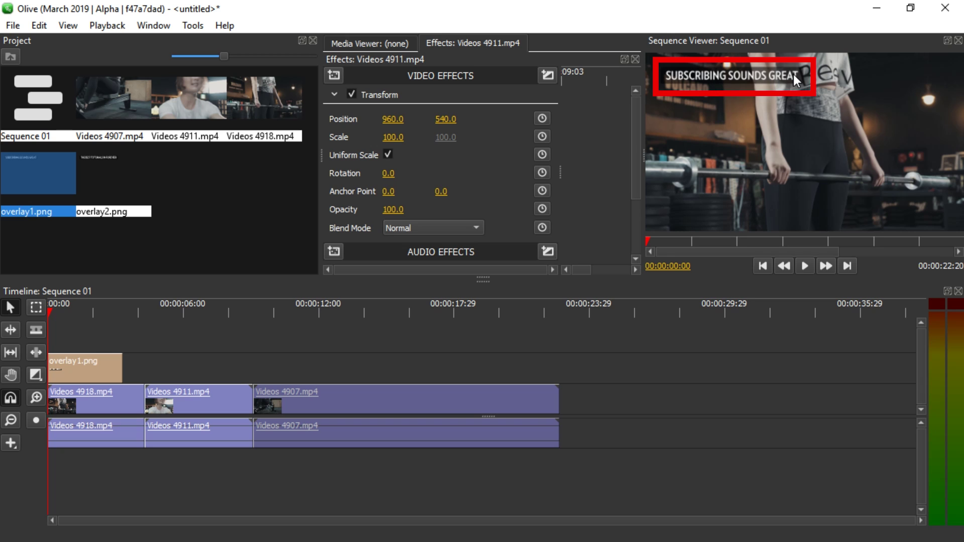
pyautogui.press('space')
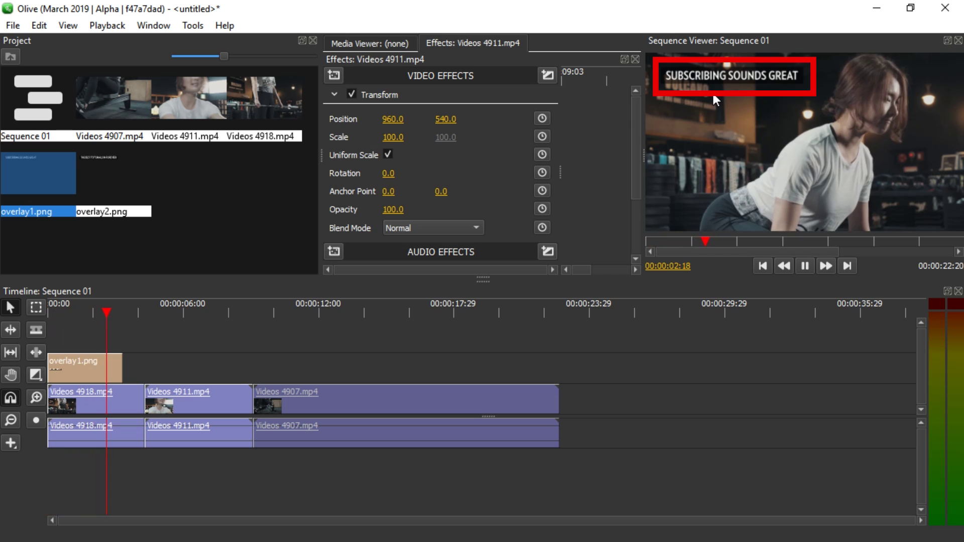
# Step: Keyframe overlay1.png's Position at frame 0 with X at -63, off-screen left
pyautogui.moveTo(123, 311); pyautogui.dragTo(48, 312)
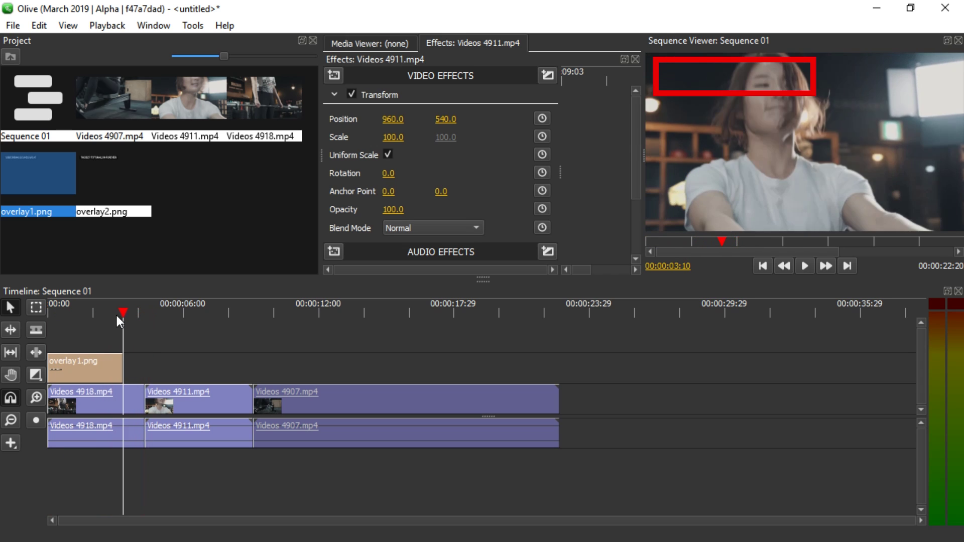
pyautogui.click(76, 360)
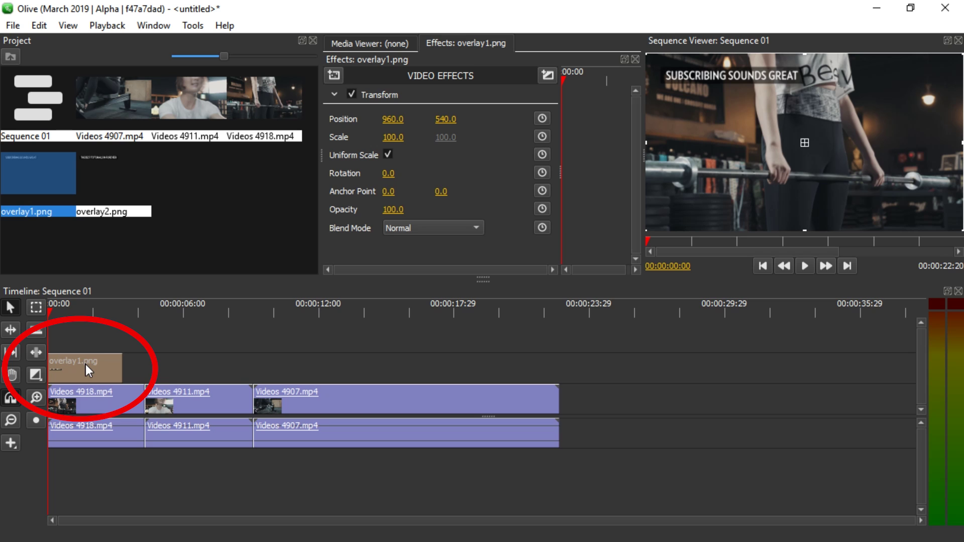
pyautogui.moveTo(85, 367)
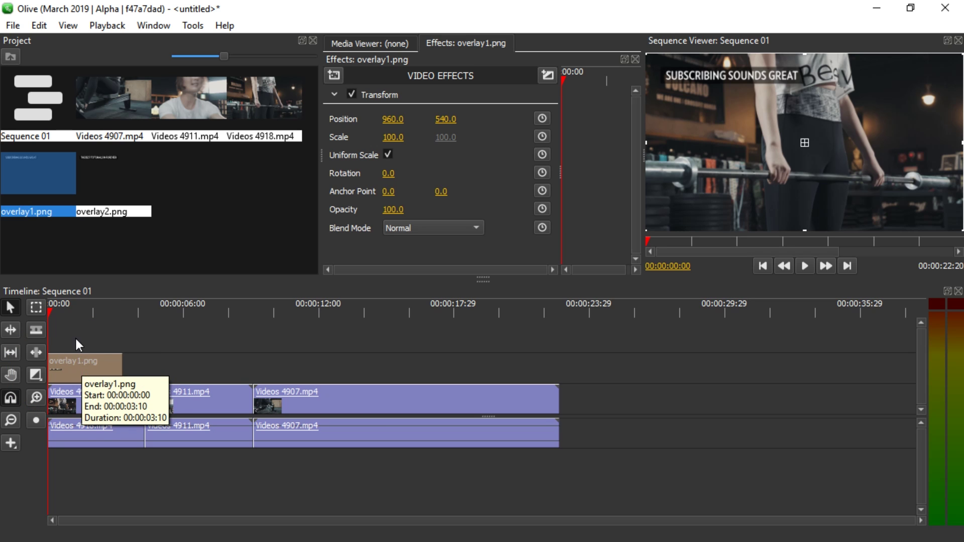
pyautogui.click(99, 312)
pyautogui.moveTo(111, 319); pyautogui.dragTo(48, 311)
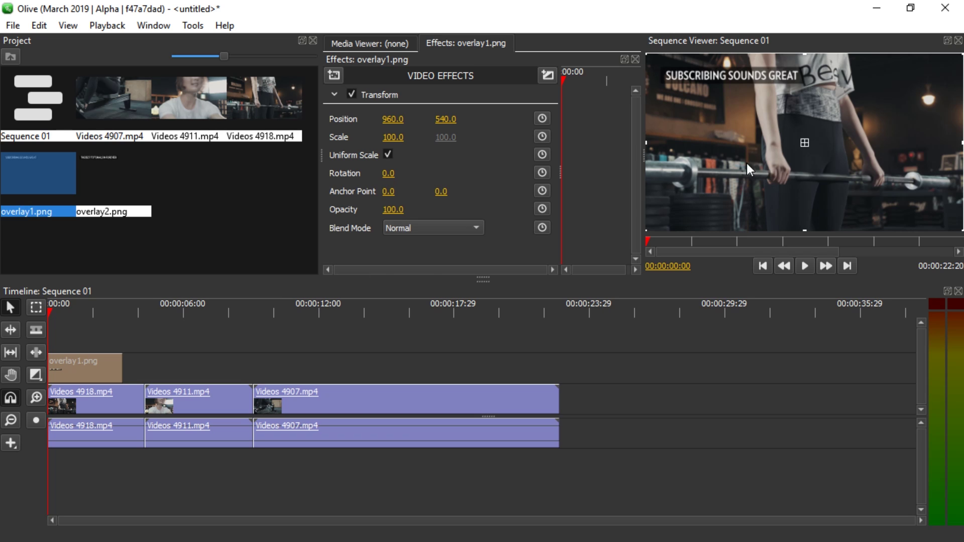
pyautogui.click(542, 119)
pyautogui.moveTo(393, 119); pyautogui.dragTo(332, 119)
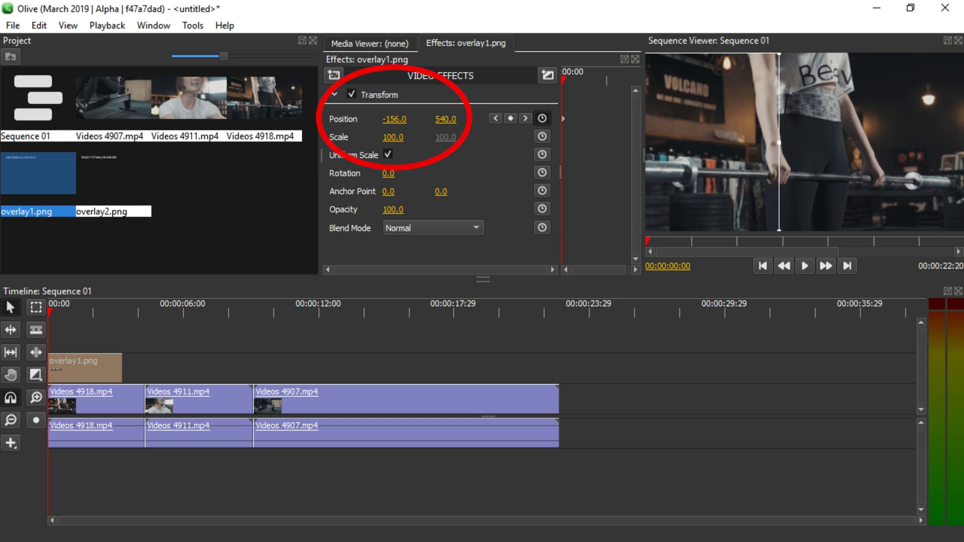
pyautogui.moveTo(390, 119); pyautogui.dragTo(362, 119)
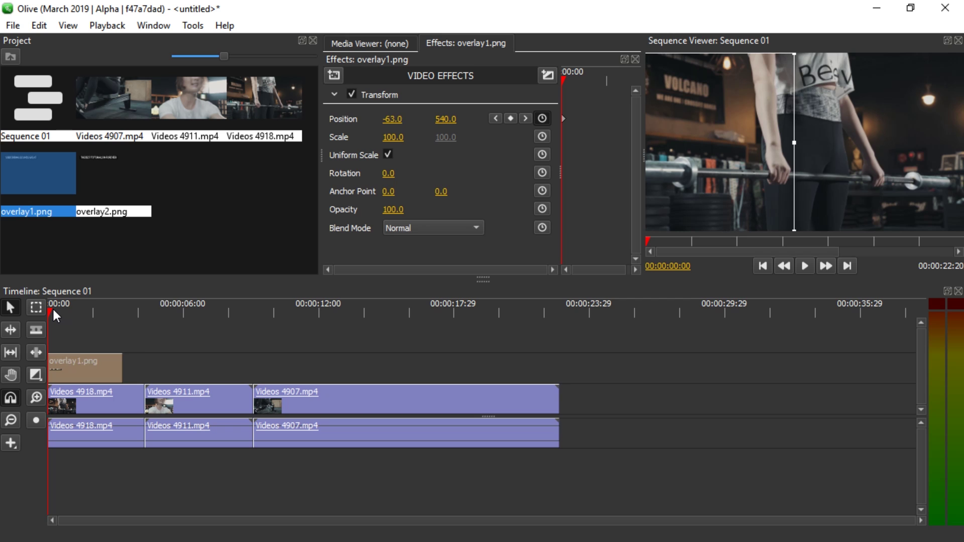
# Step: Keyframe the title back to X 960 at about 00:00:00:15 and play the slide-in
pyautogui.moveTo(53, 307); pyautogui.dragTo(62, 307)
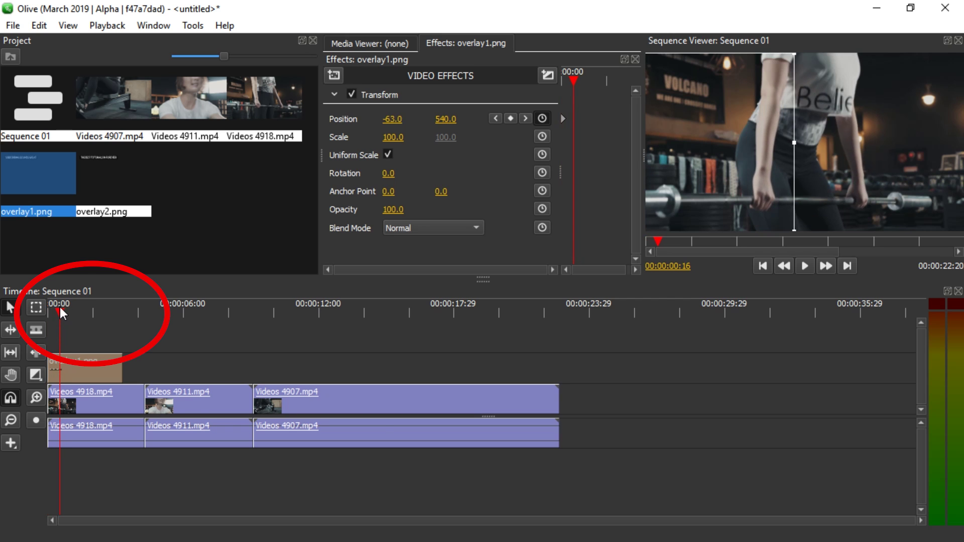
pyautogui.press('=')
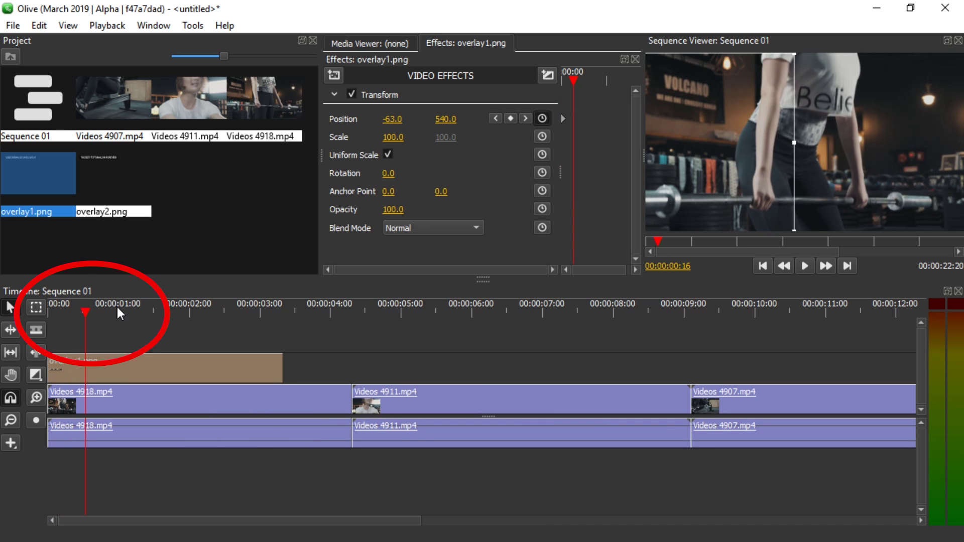
pyautogui.moveTo(92, 306)
pyautogui.mouseDown()
pyautogui.moveTo(118, 309)
pyautogui.moveTo(84, 309)
pyautogui.mouseUp()
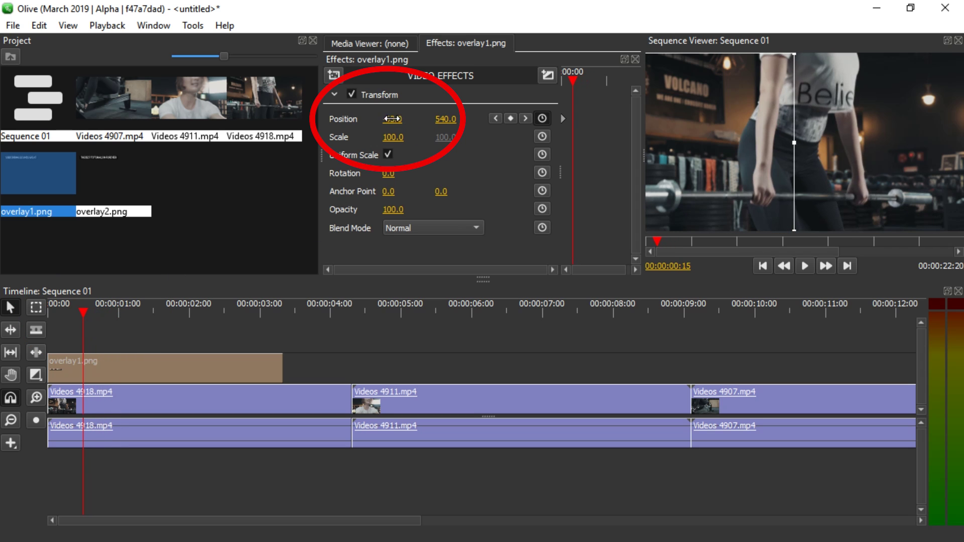
pyautogui.moveTo(392, 119); pyautogui.dragTo(392, 118)
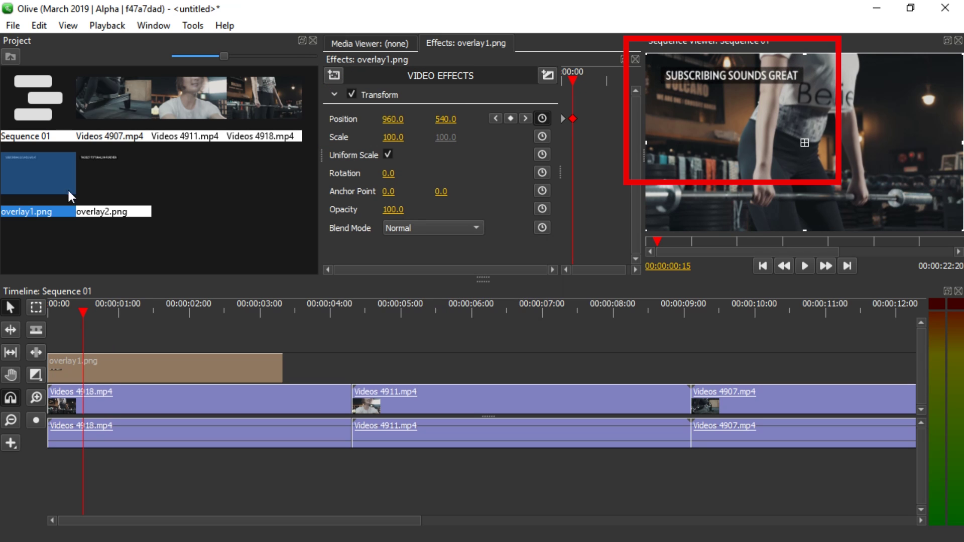
pyautogui.moveTo(84, 310); pyautogui.dragTo(37, 309)
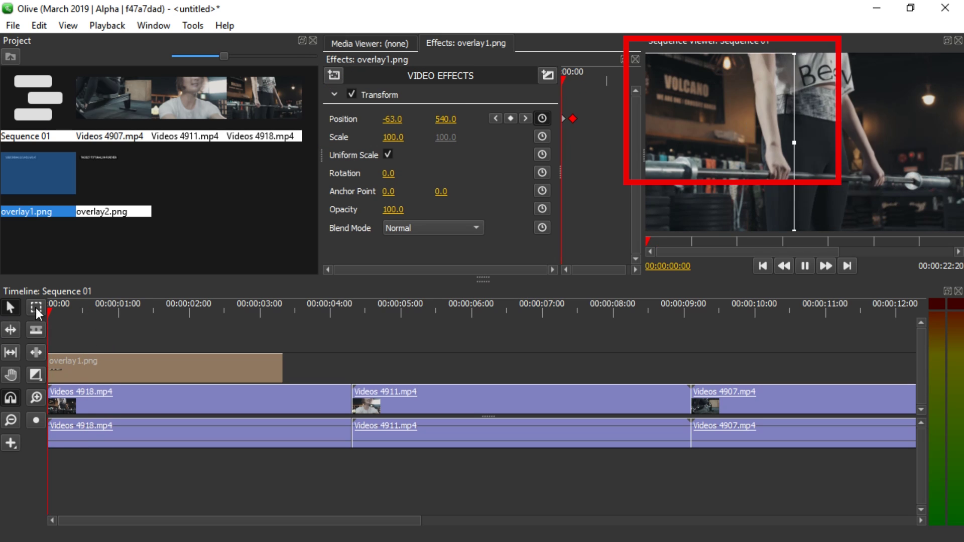
pyautogui.press('space')
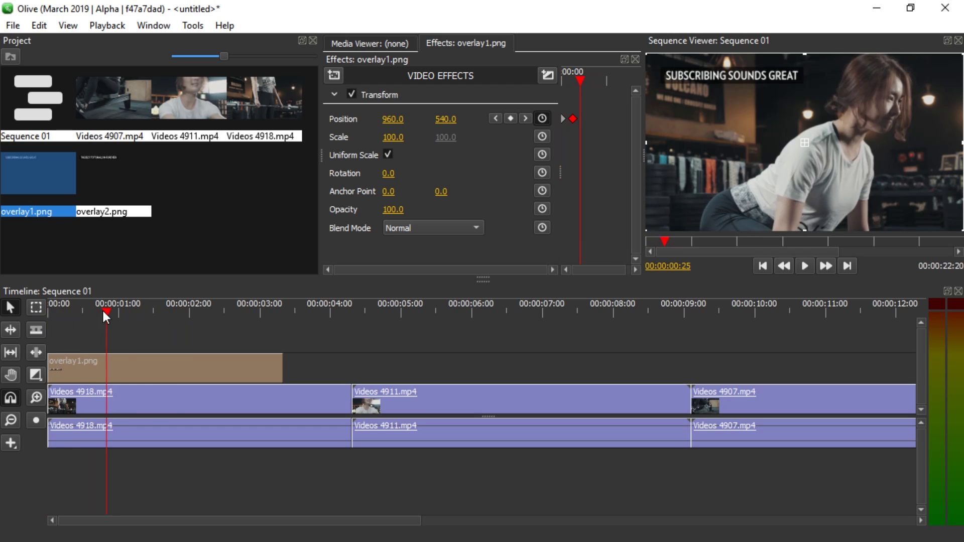
# Step: Add a Position keyframe at 00:00:02:29 holding the title centred
pyautogui.moveTo(102, 309); pyautogui.dragTo(47, 309)
pyautogui.click(257, 306)
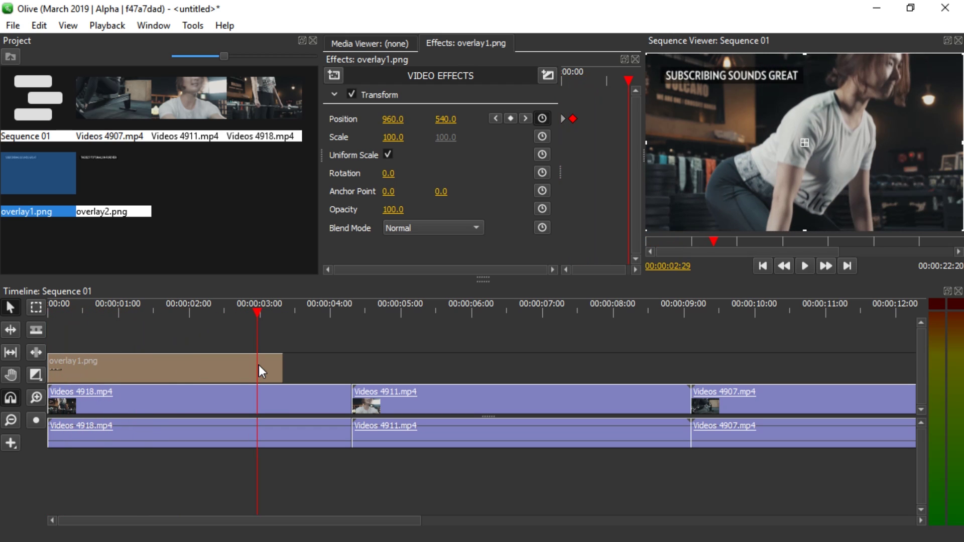
pyautogui.click(512, 118)
# Step: Set Position X to -40 at 00:00:03:09 so the title slides out, then play back
pyautogui.moveTo(279, 306); pyautogui.dragTo(283, 311)
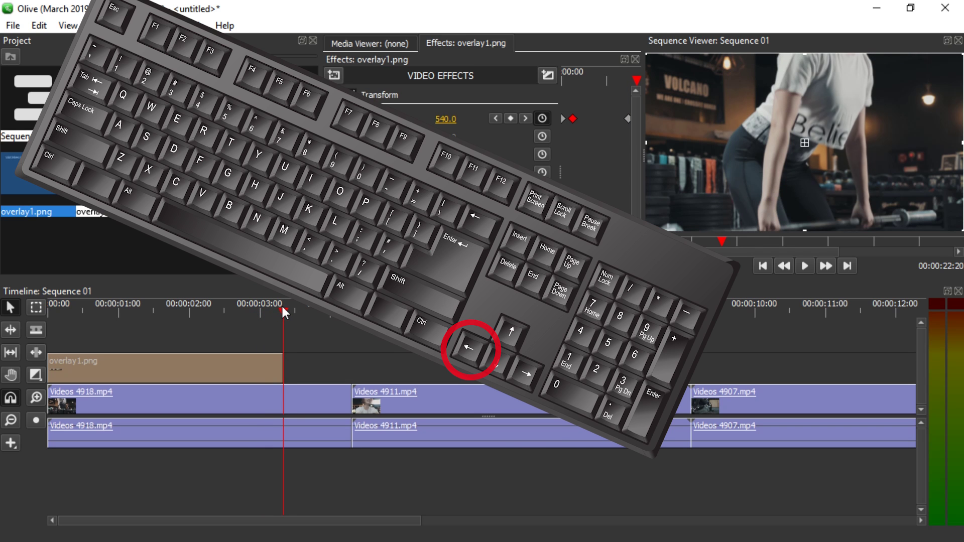
pyautogui.press('Left')
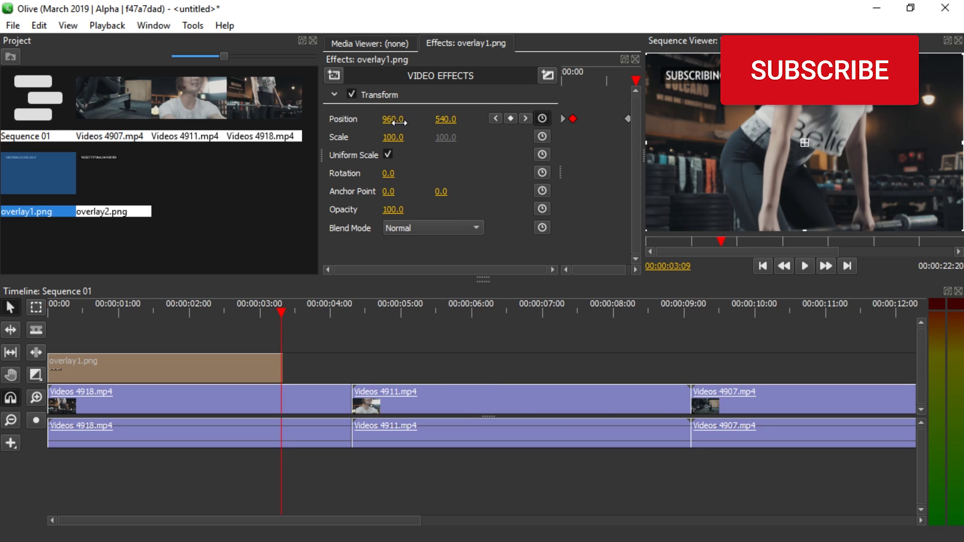
pyautogui.moveTo(393, 119); pyautogui.dragTo(31, 119)
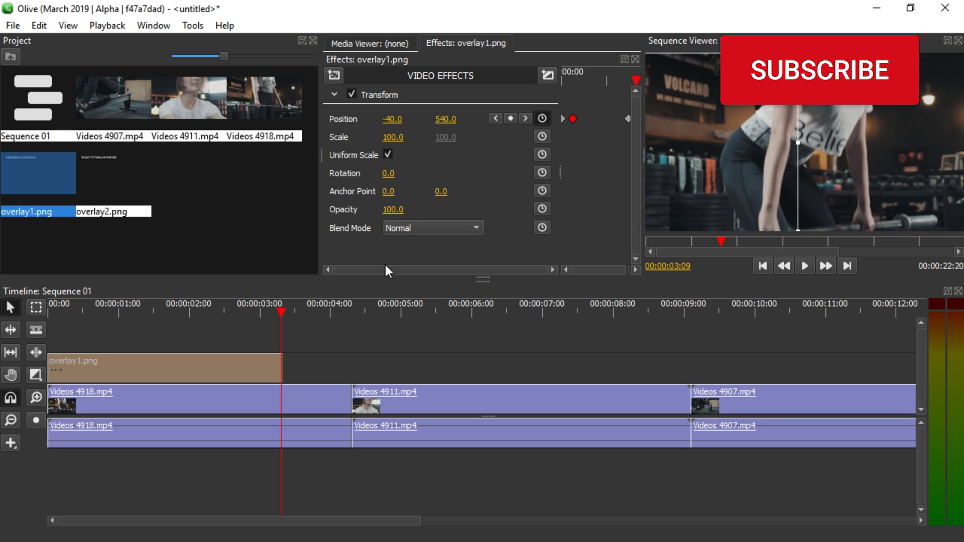
pyautogui.moveTo(279, 313); pyautogui.dragTo(3, 321)
pyautogui.press('space')
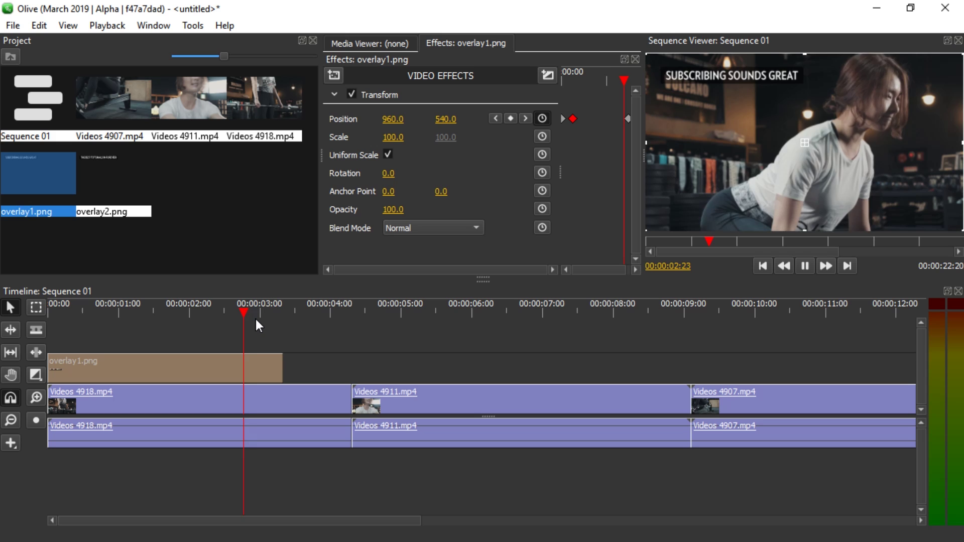
pyautogui.click(317, 317)
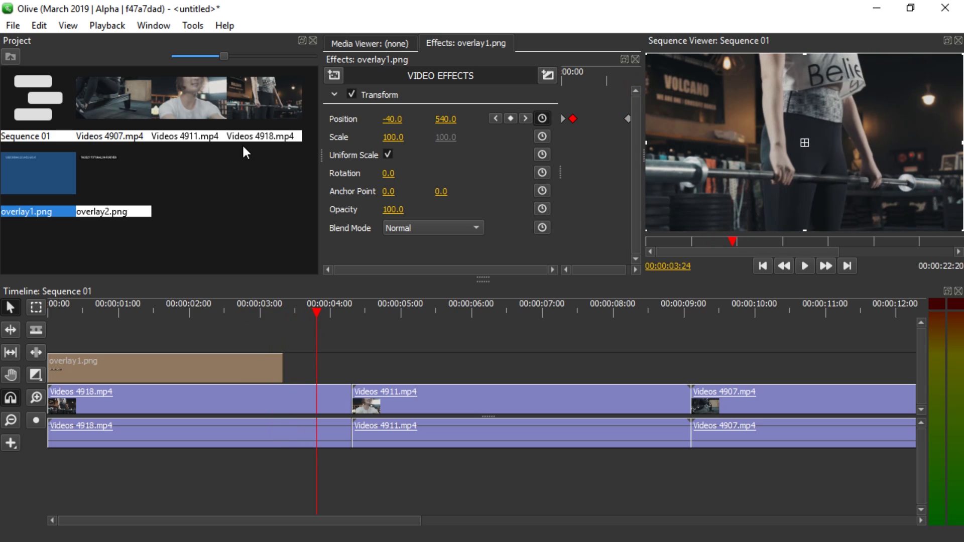
# Step: Place overlay2.png after overlay1 and copy overlay1's keyframed Transform effect
pyautogui.moveTo(141, 186); pyautogui.dragTo(420, 368)
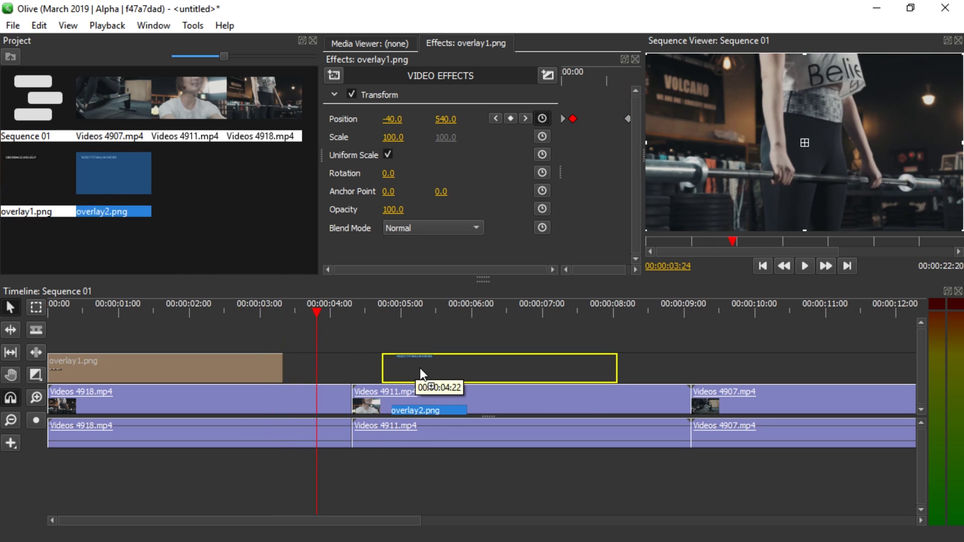
pyautogui.moveTo(384, 304)
pyautogui.mouseDown()
pyautogui.moveTo(521, 323)
pyautogui.moveTo(603, 319)
pyautogui.moveTo(131, 319)
pyautogui.moveTo(204, 312)
pyautogui.mouseUp()
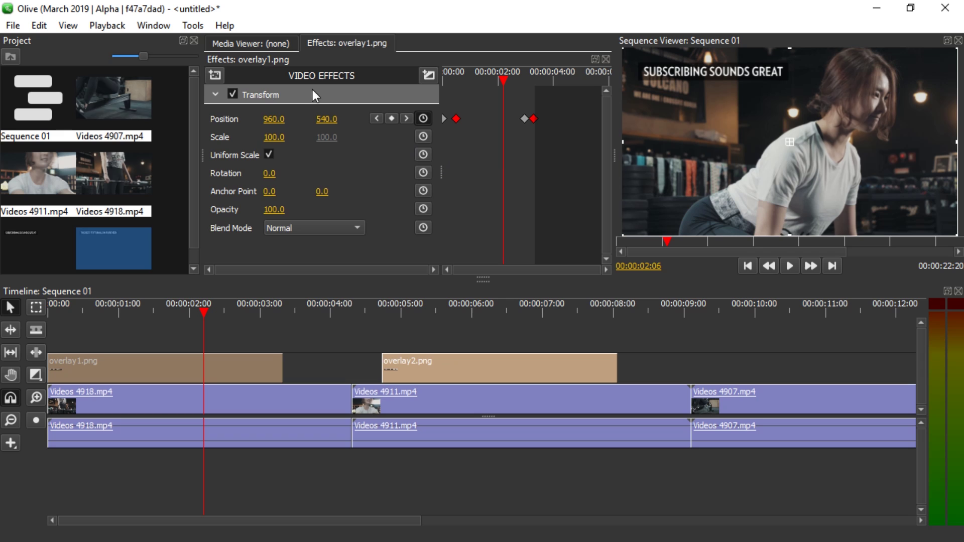
pyautogui.rightClick(295, 94)
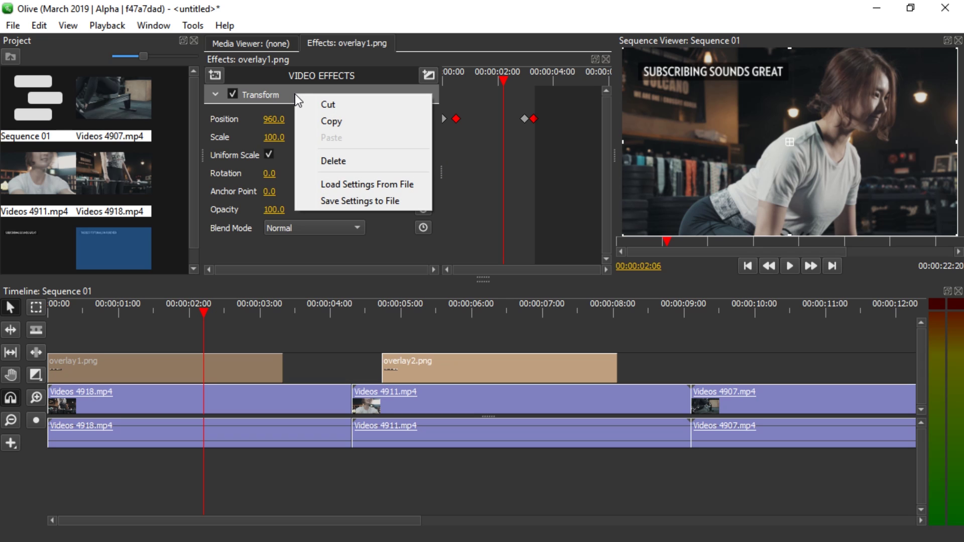
pyautogui.click(341, 121)
# Step: Paste the Transform effect onto overlay2.png, resolving the 'Effect already exists' dialog
pyautogui.click(428, 311)
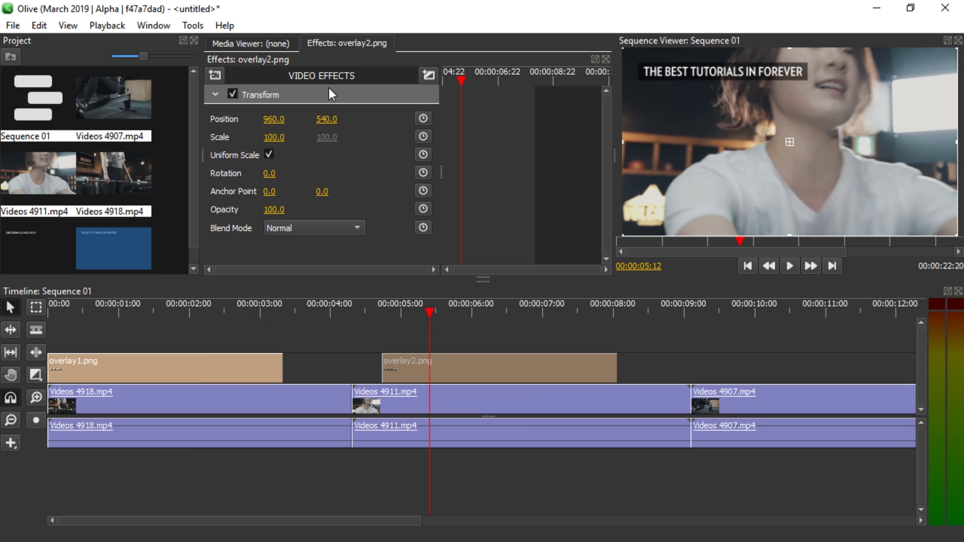
pyautogui.rightClick(291, 95)
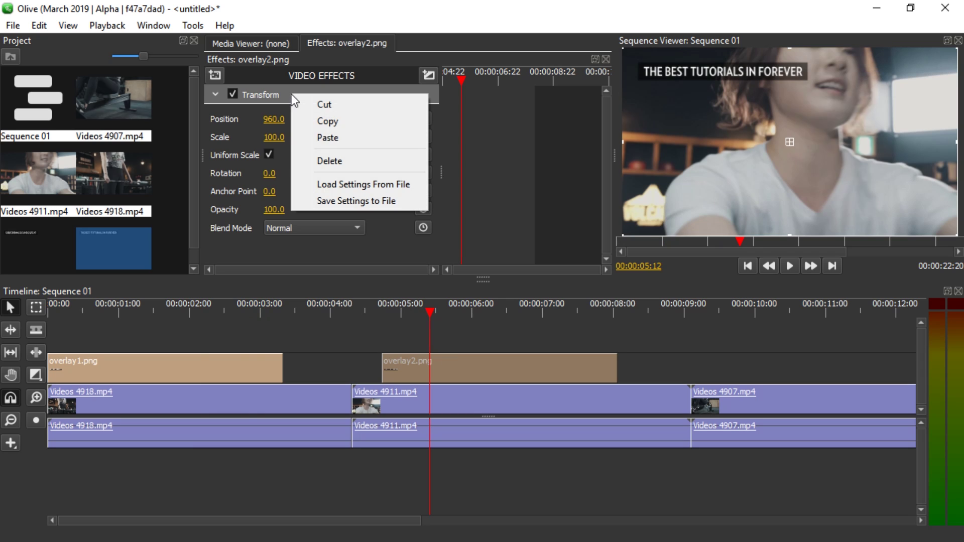
pyautogui.click(236, 119)
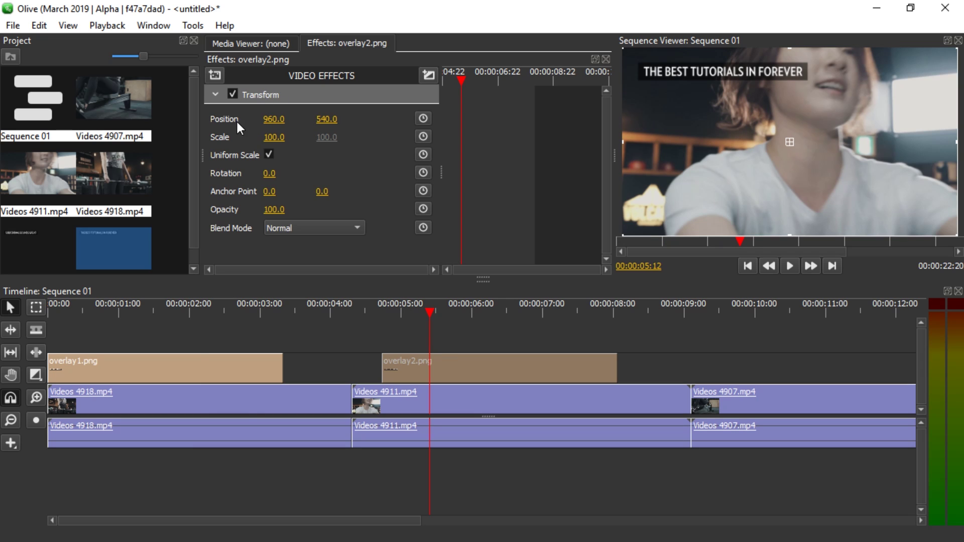
pyautogui.rightClick(218, 120)
pyautogui.click(265, 130)
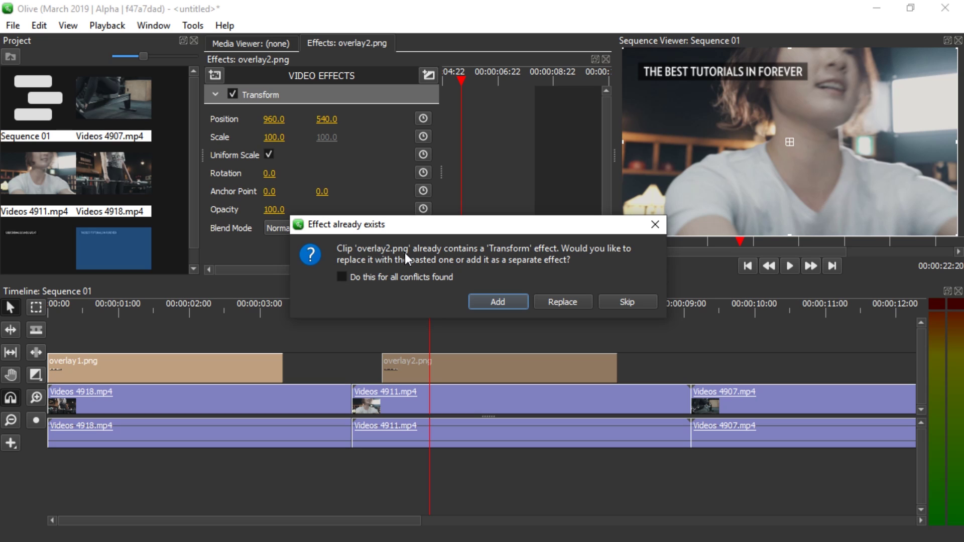
pyautogui.click(559, 302)
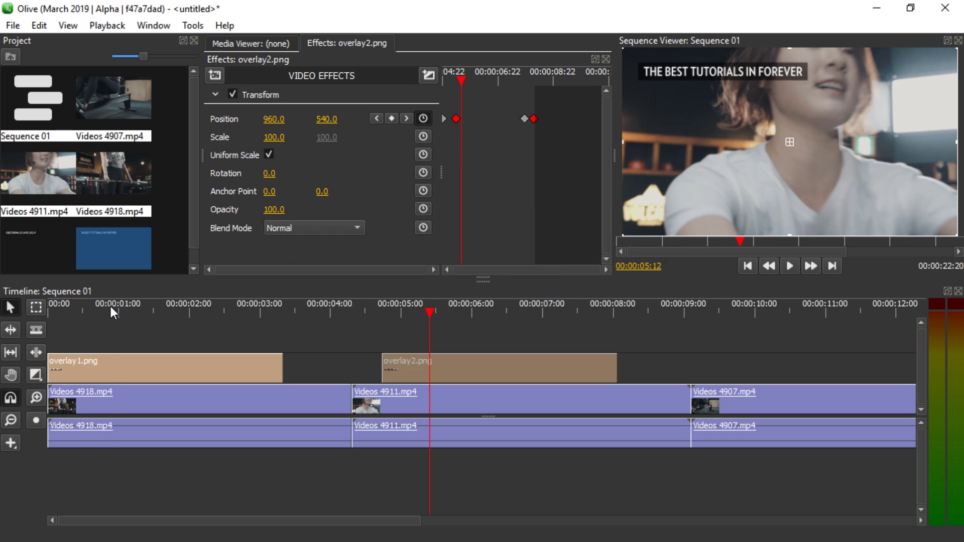
# Step: Play back the sequence to check overlay2's slide, then zoom the timeline out
pyautogui.moveTo(110, 311); pyautogui.dragTo(5, 313)
pyautogui.press('space')
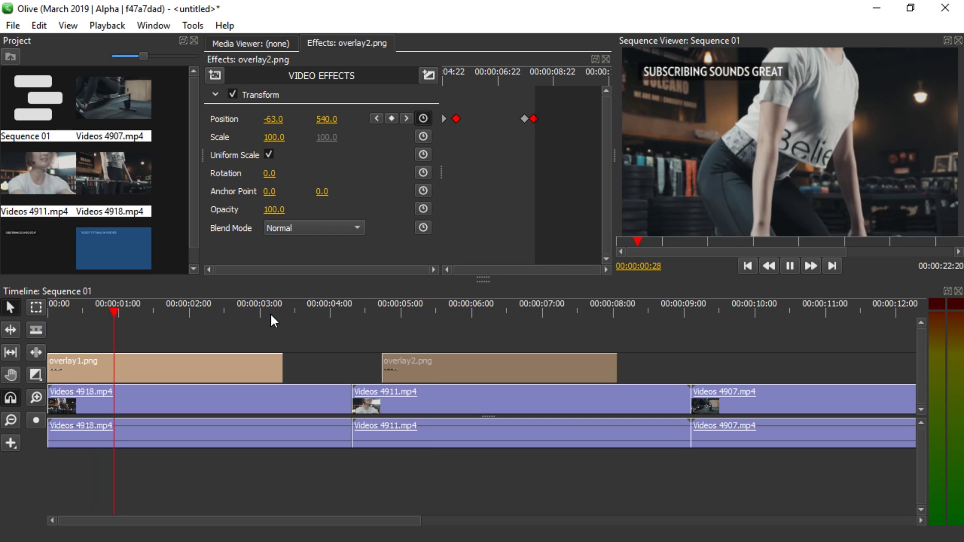
pyautogui.moveTo(247, 303); pyautogui.dragTo(300, 307)
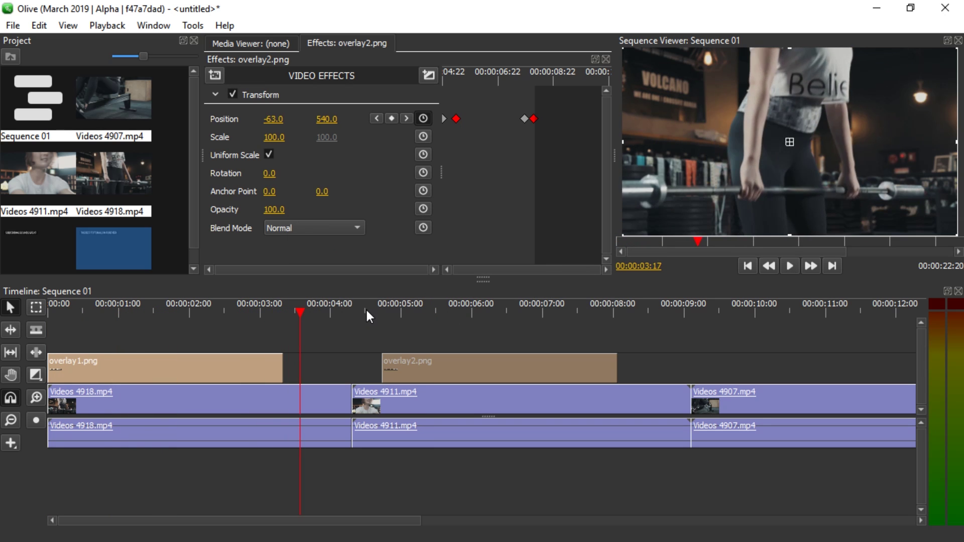
pyautogui.click(382, 310)
pyautogui.press('space')
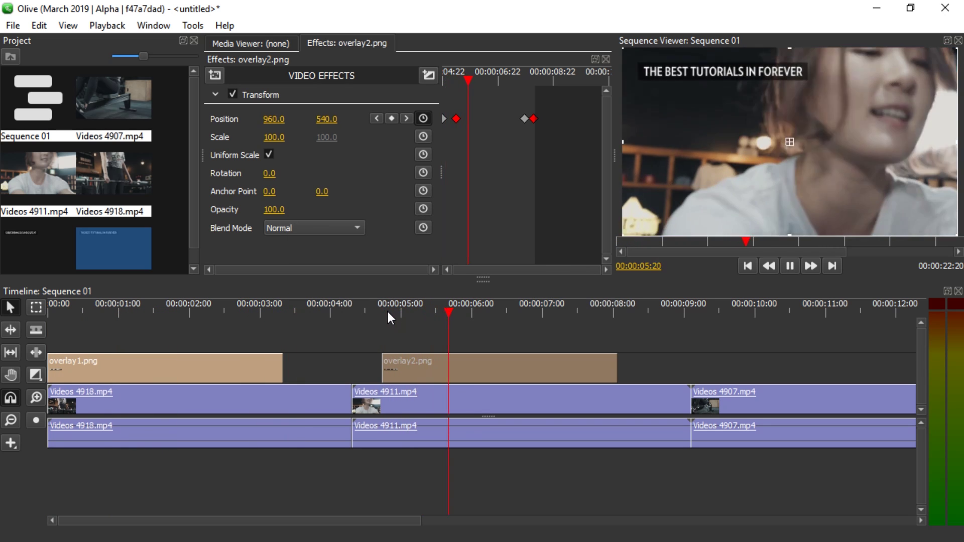
pyautogui.click(575, 302)
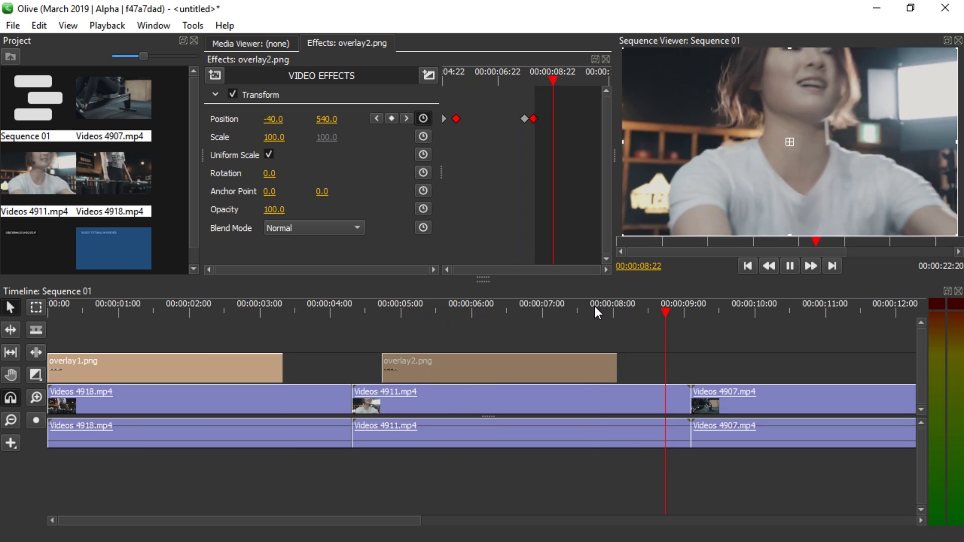
pyautogui.press('space')
pyautogui.press('-')
# Step: Put Videos 4907.mp4 on a new top track at 00:00 and enable Scale keyframing
pyautogui.moveTo(291, 404)
pyautogui.mouseDown()
pyautogui.moveTo(275, 342)
pyautogui.moveTo(132, 333)
pyautogui.mouseUp()
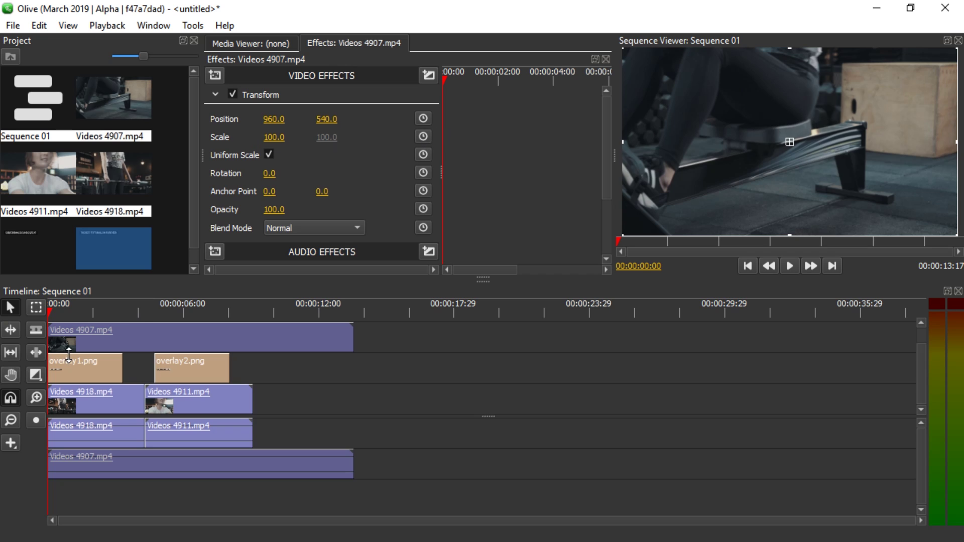
pyautogui.moveTo(98, 306); pyautogui.dragTo(55, 311)
pyautogui.click(424, 137)
pyautogui.click(90, 312)
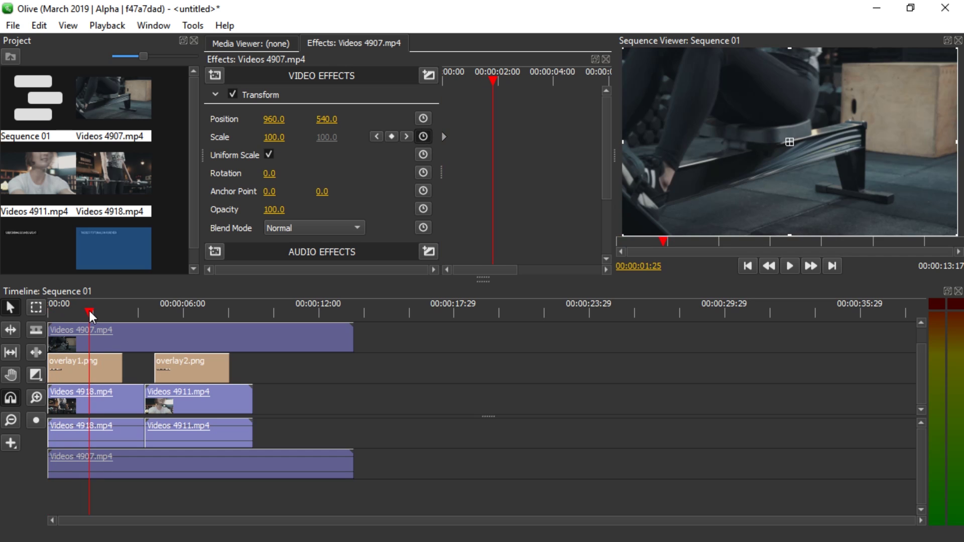
pyautogui.press('=')
pyautogui.press('=')
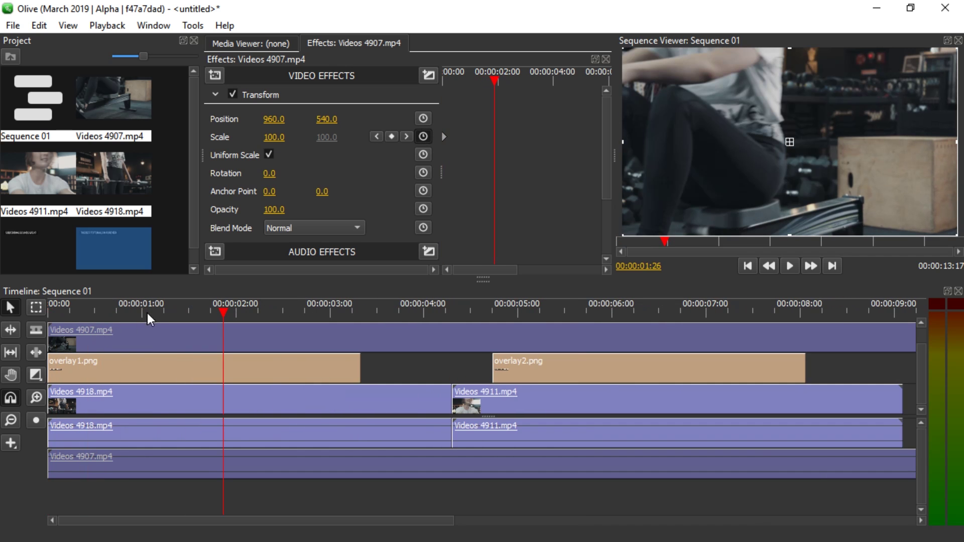
pyautogui.click(146, 312)
pyautogui.press('Left')
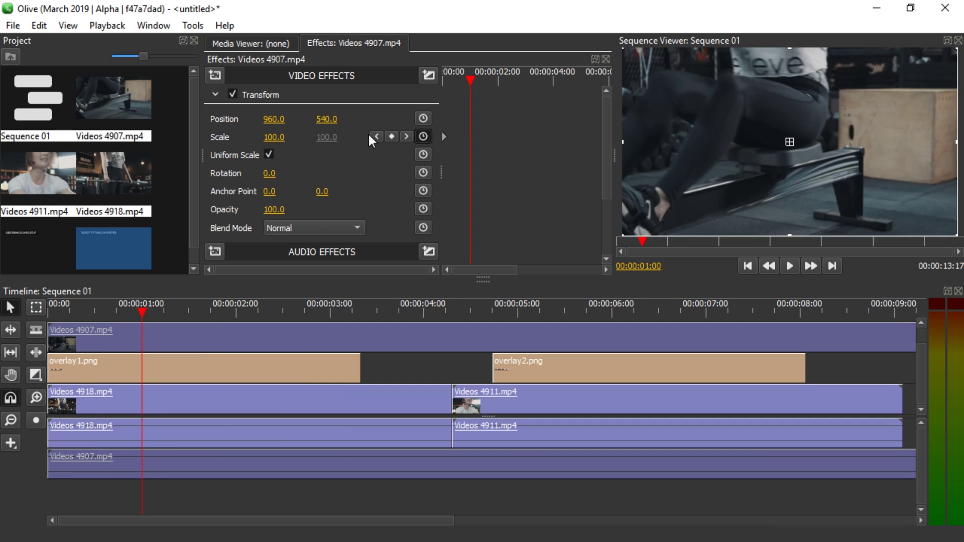
# Step: At one second, set the 4907 clip's Scale to 33 and enable Position keyframing
pyautogui.moveTo(279, 140); pyautogui.dragTo(272, 137)
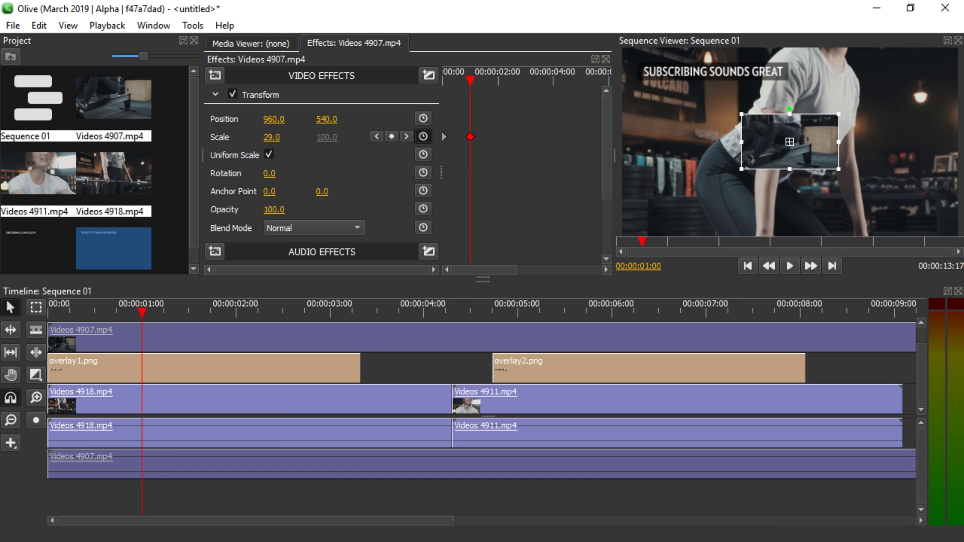
pyautogui.click(264, 136)
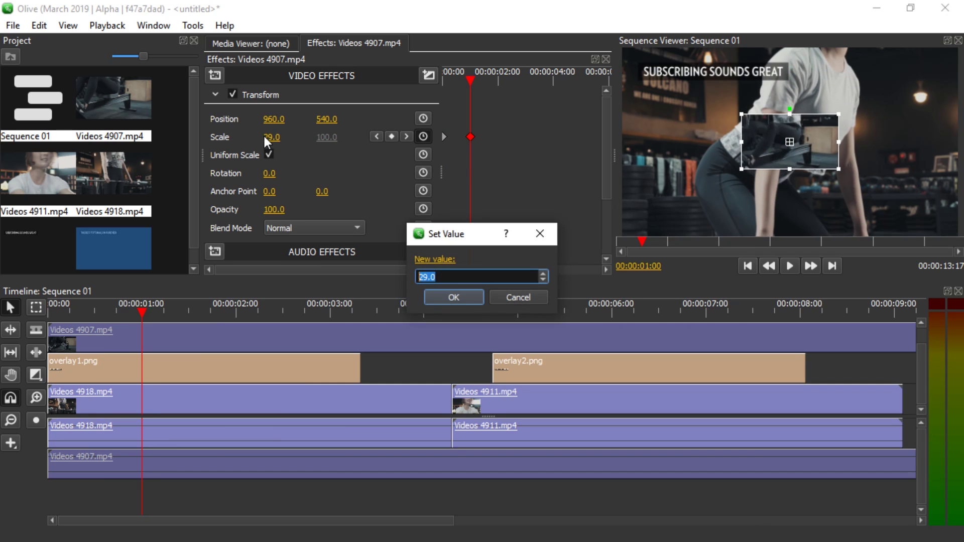
pyautogui.write('33')
pyautogui.click(450, 297)
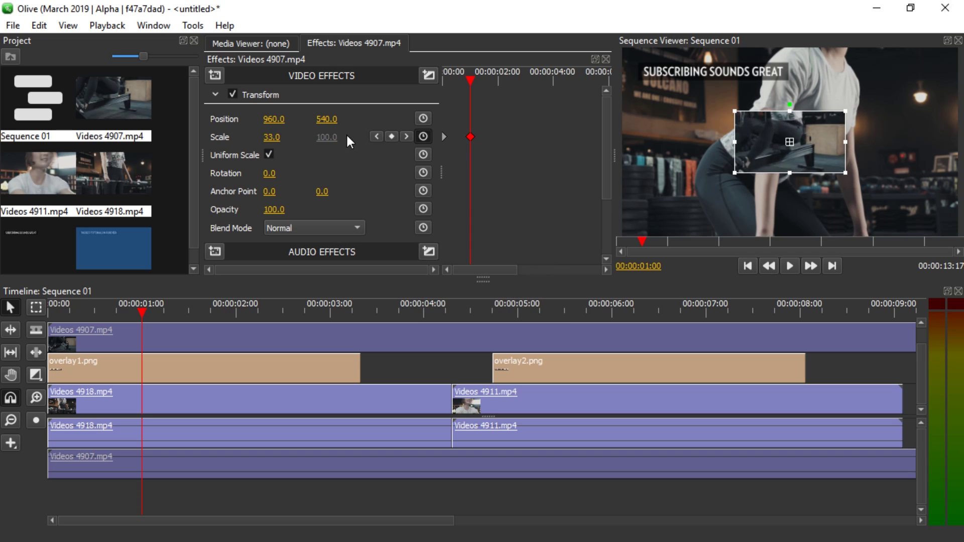
pyautogui.click(423, 119)
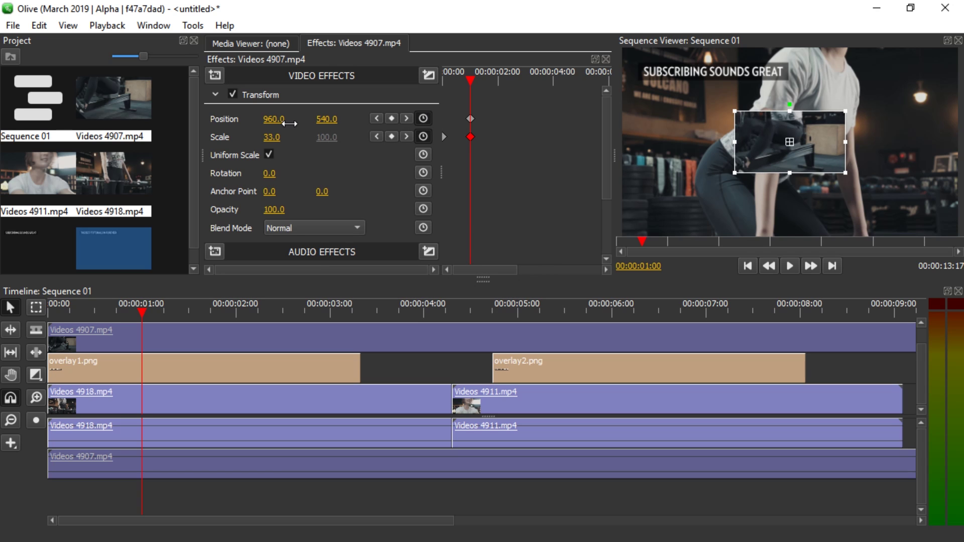
pyautogui.click(236, 307)
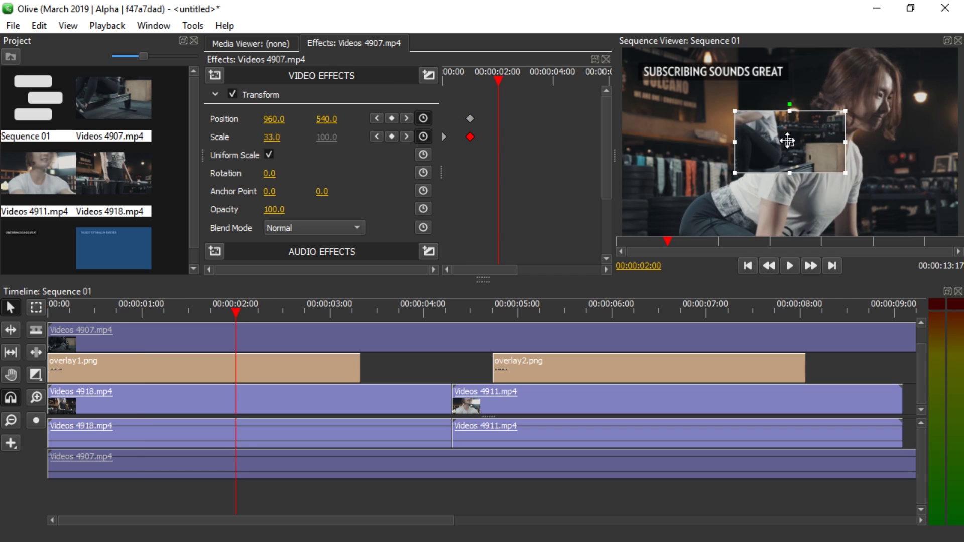
# Step: Move the inset to top-left at 2s, top-right at 3s, bottom-left at 4s, bottom-right at 5s
pyautogui.moveTo(787, 141); pyautogui.dragTo(645, 68)
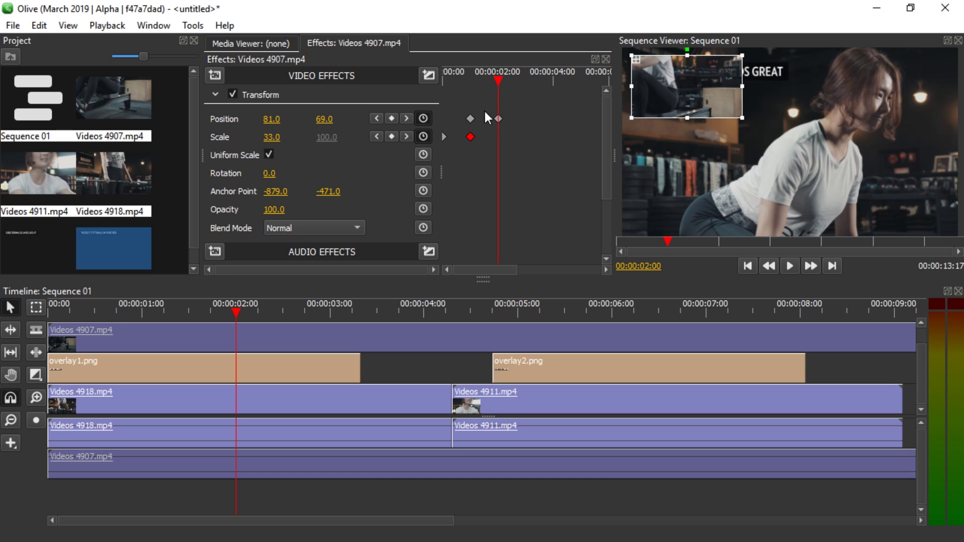
pyautogui.moveTo(333, 307); pyautogui.dragTo(330, 307)
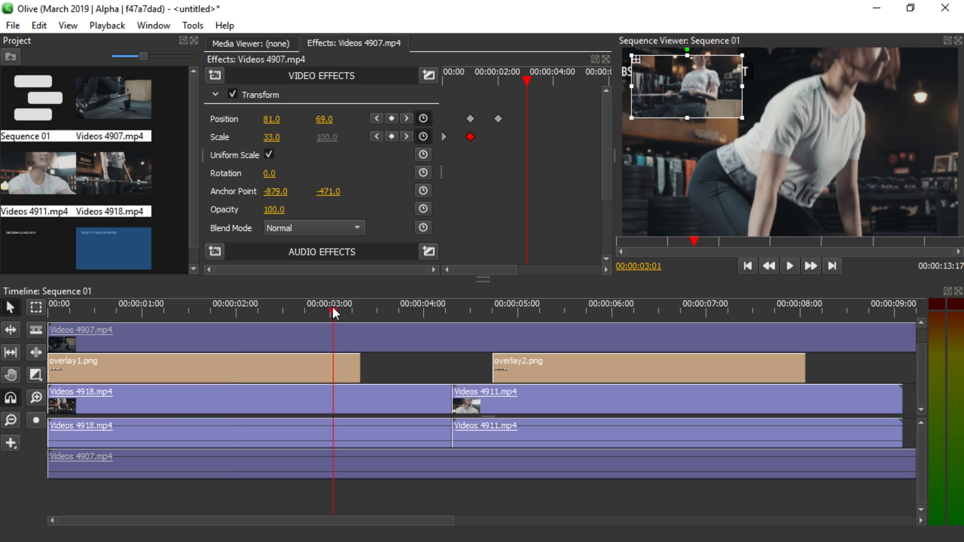
pyautogui.moveTo(681, 87); pyautogui.dragTo(882, 85)
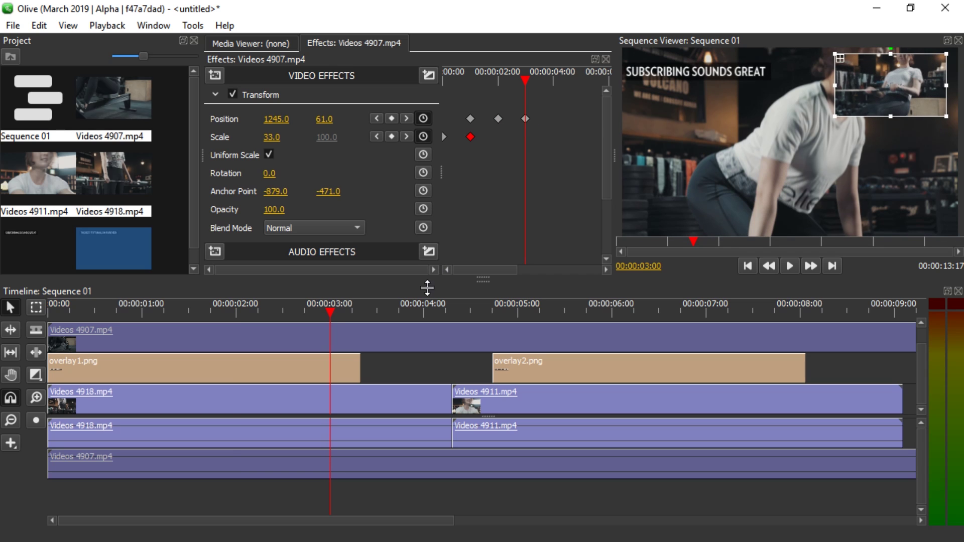
pyautogui.click(423, 308)
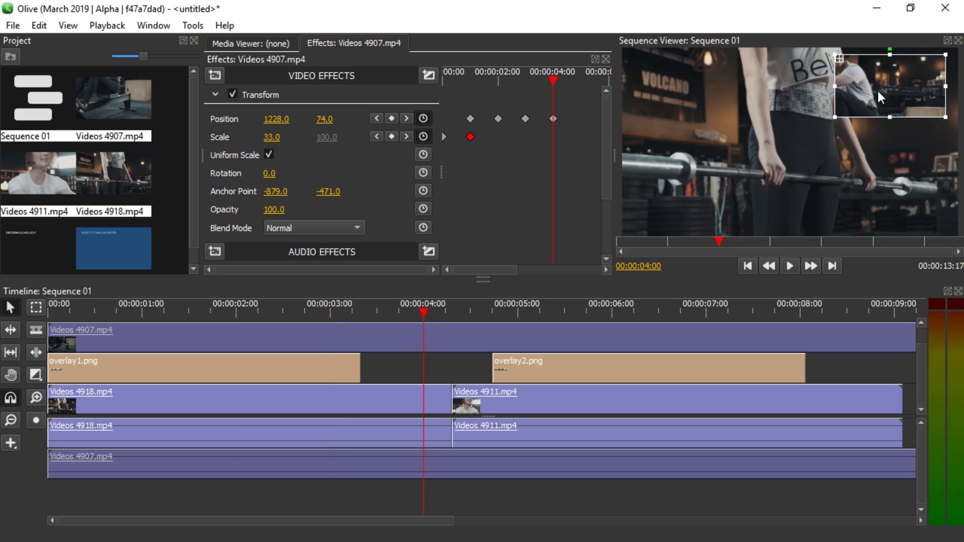
pyautogui.moveTo(878, 89); pyautogui.dragTo(690, 191)
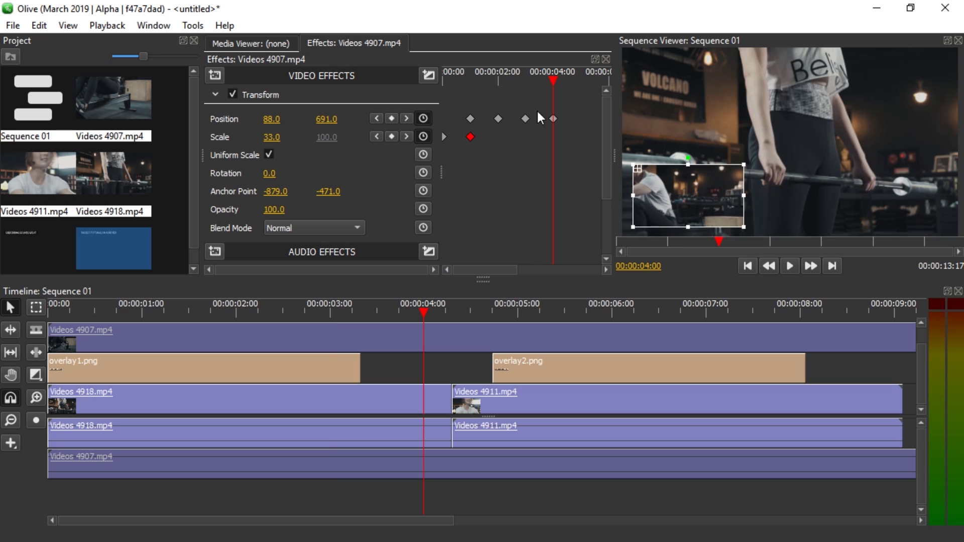
pyautogui.click(517, 302)
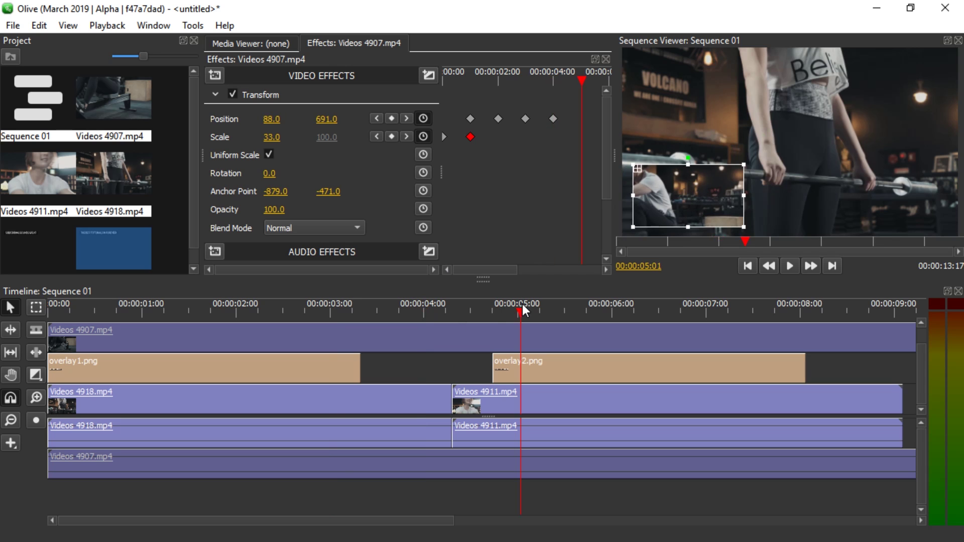
pyautogui.moveTo(685, 194)
pyautogui.mouseDown()
pyautogui.moveTo(893, 194)
pyautogui.moveTo(876, 197)
pyautogui.mouseUp()
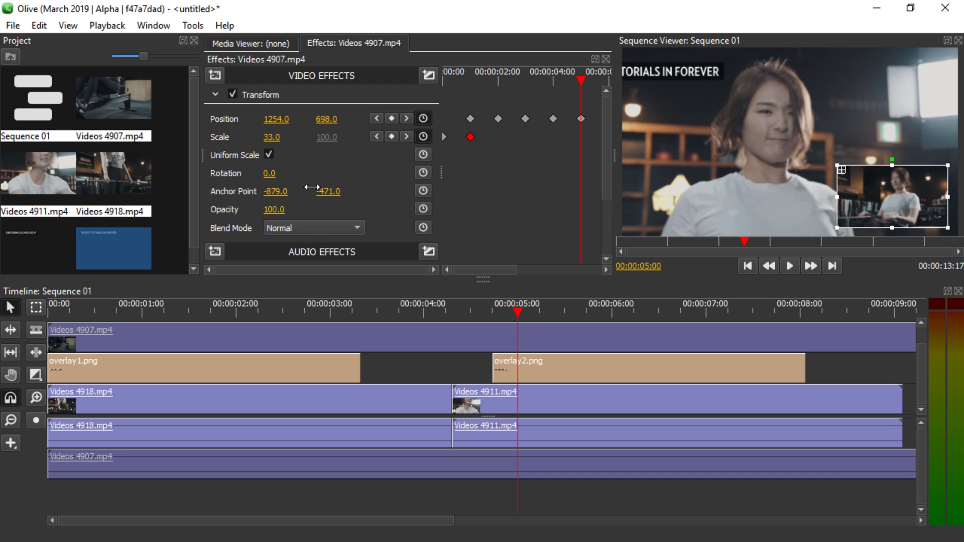
# Step: Keyframe the inset's Rotation from 0 at 4 seconds to 360 at 5 seconds
pyautogui.click(373, 120)
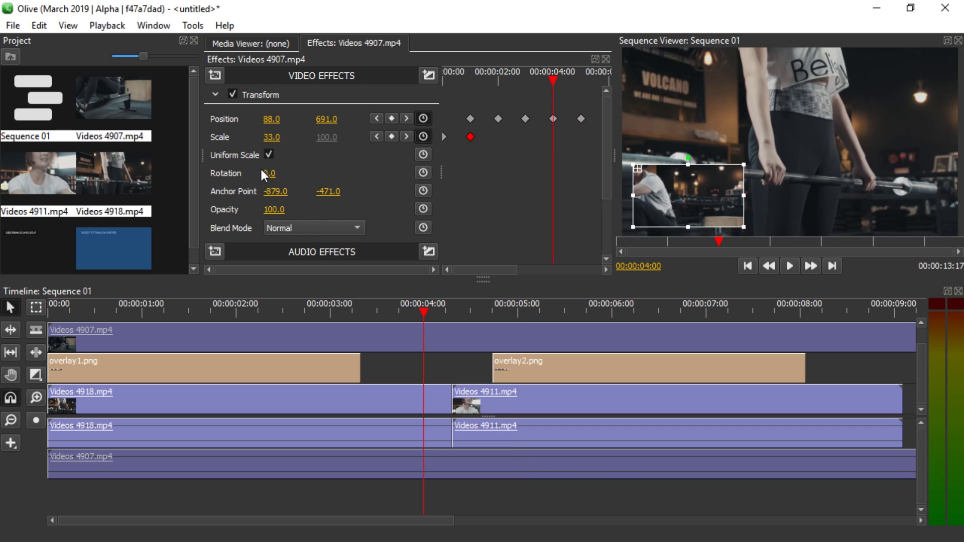
pyautogui.click(422, 173)
pyautogui.click(406, 121)
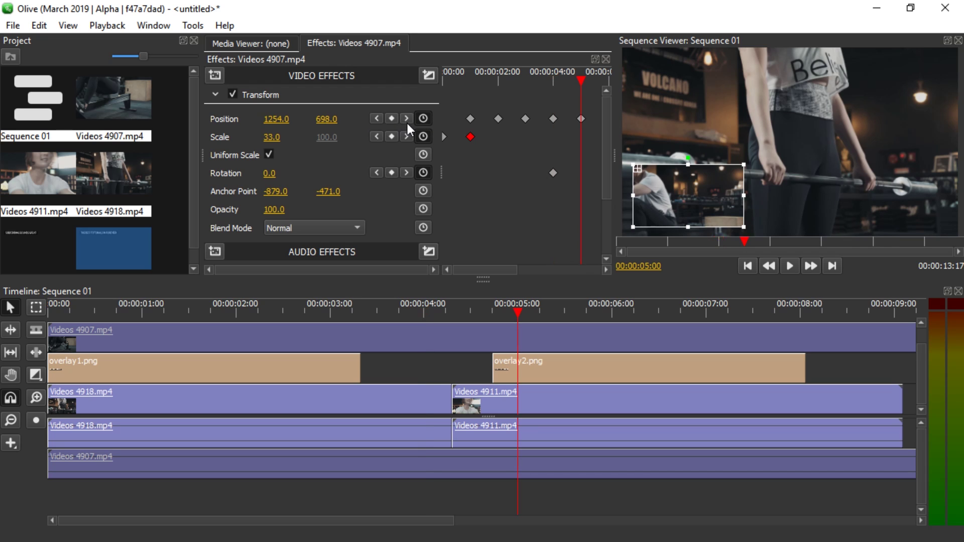
pyautogui.click(277, 171)
pyautogui.write('360')
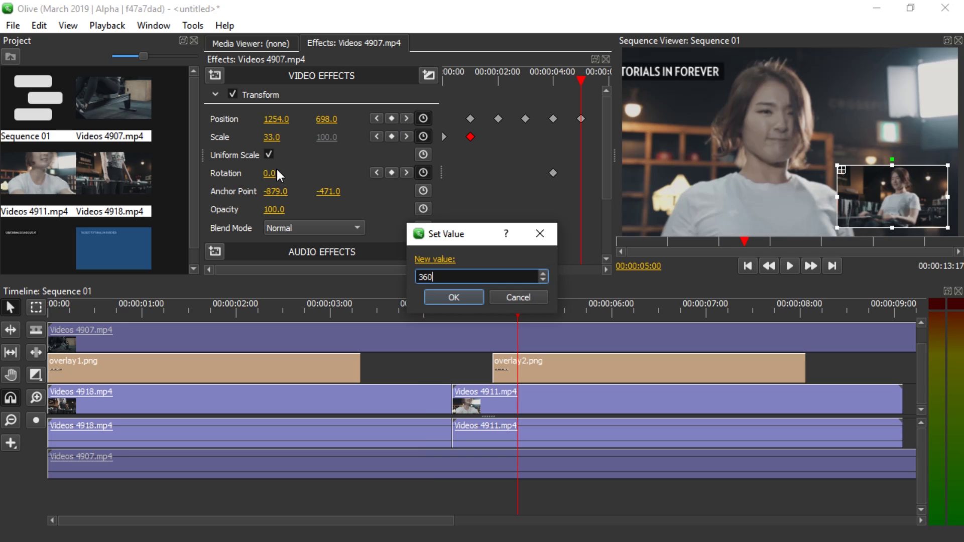
pyautogui.press('Return')
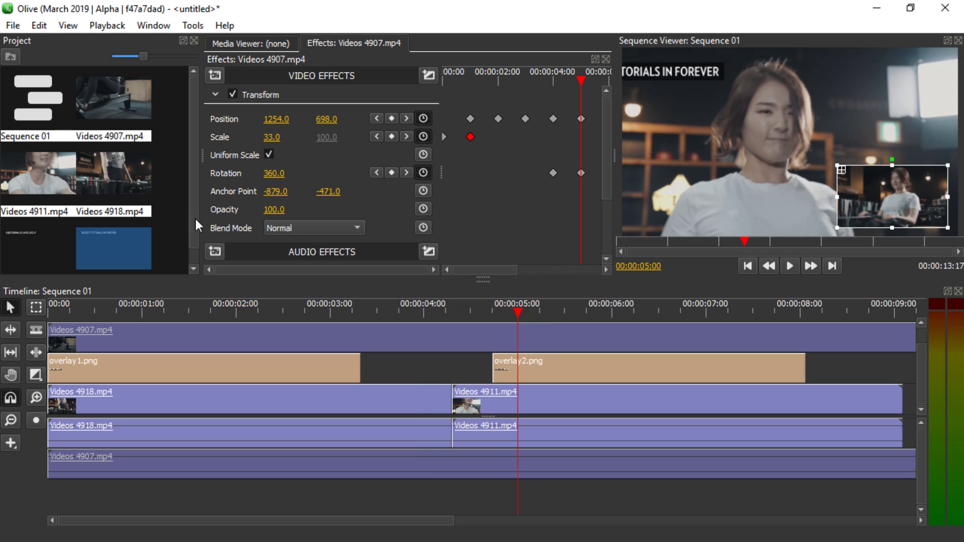
# Step: Keyframe Opacity fading from 100 to 0 near the clip's end
pyautogui.click(423, 209)
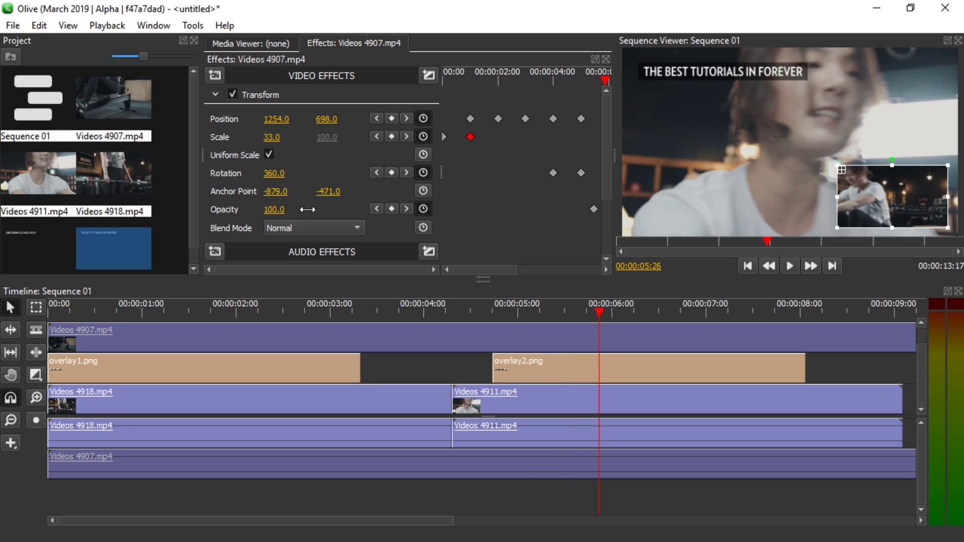
pyautogui.moveTo(276, 209); pyautogui.dragTo(252, 208)
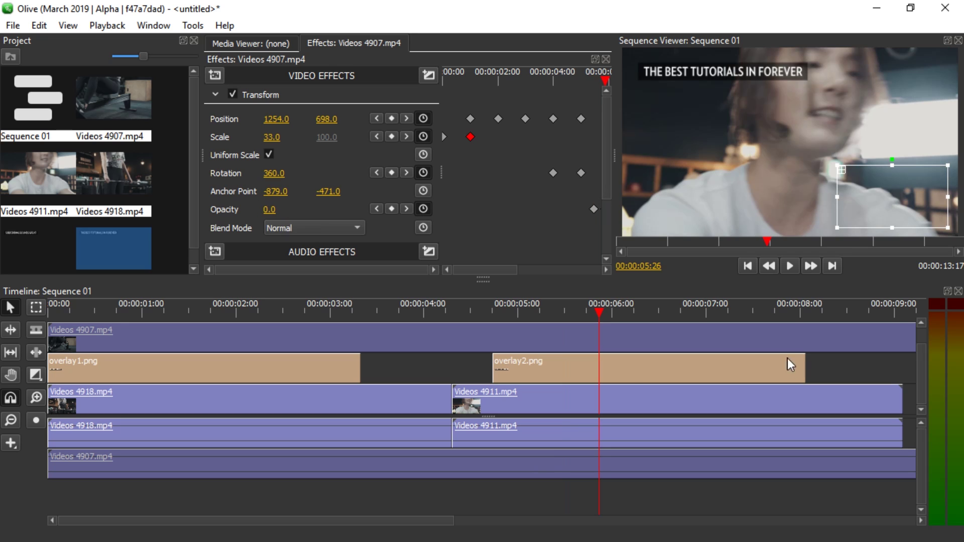
pyautogui.press('-')
pyautogui.press('-')
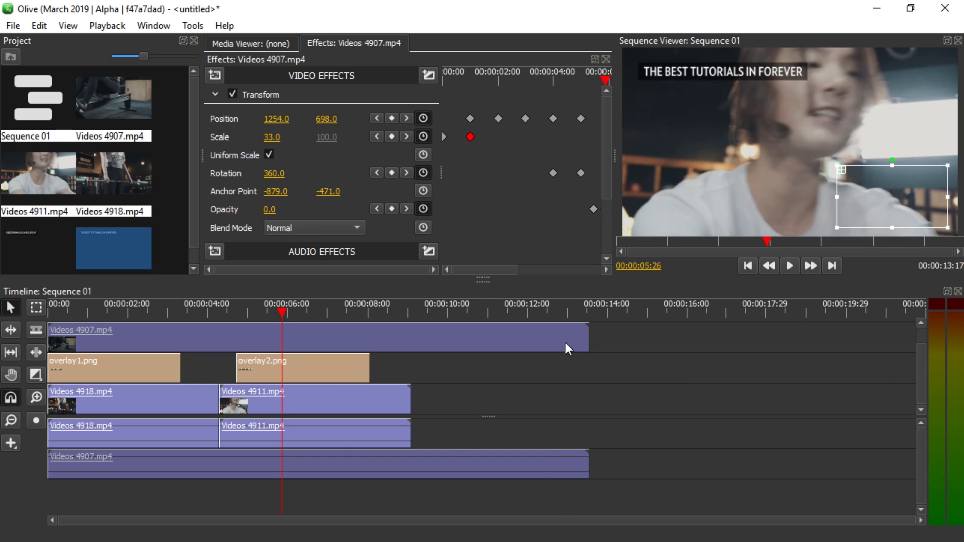
# Step: Trim both Videos 4907.mp4 clips to end at 00:00:05:26 and preview the sequence
pyautogui.moveTo(588, 337)
pyautogui.mouseDown()
pyautogui.moveTo(283, 342)
pyautogui.moveTo(20, 326)
pyautogui.mouseUp()
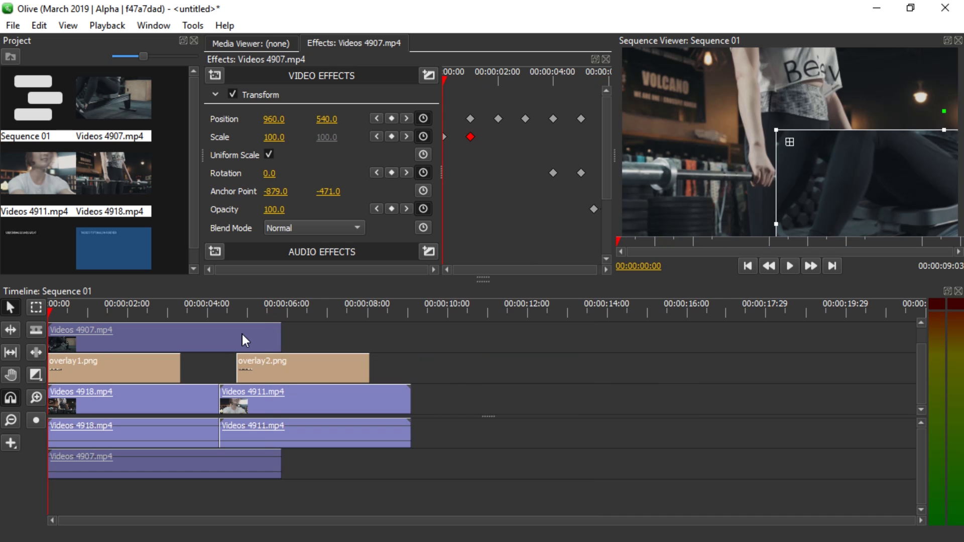
pyautogui.click(305, 333)
pyautogui.press('space')
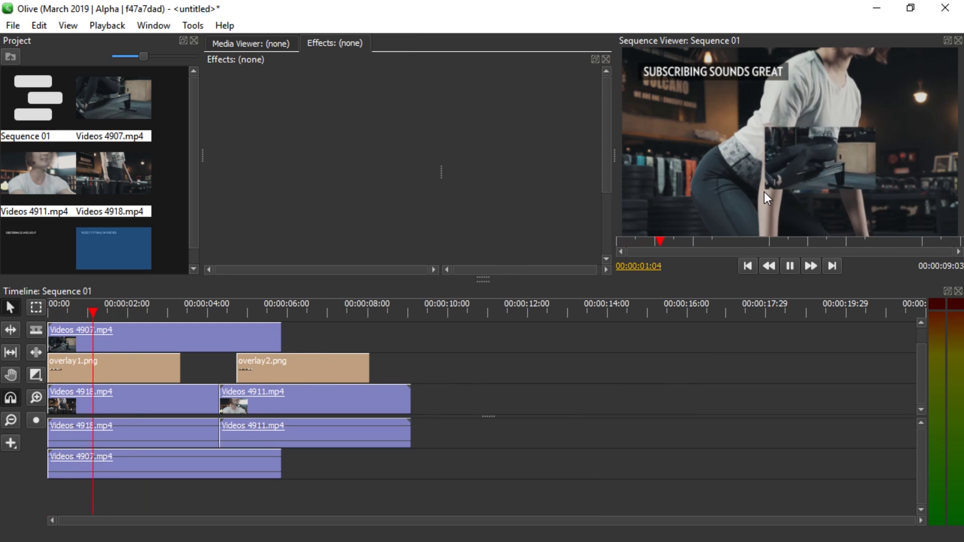
pyautogui.press('space')
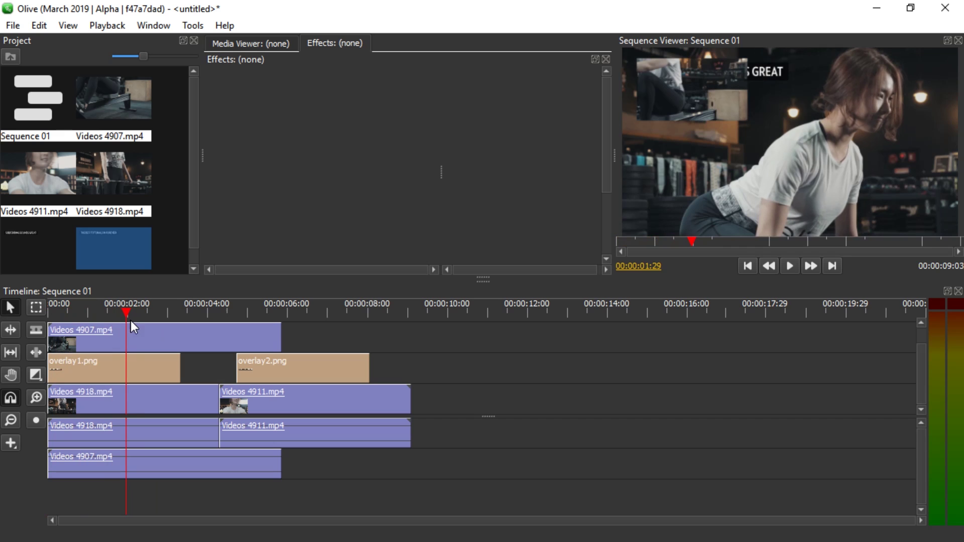
pyautogui.moveTo(131, 321); pyautogui.dragTo(1, 312)
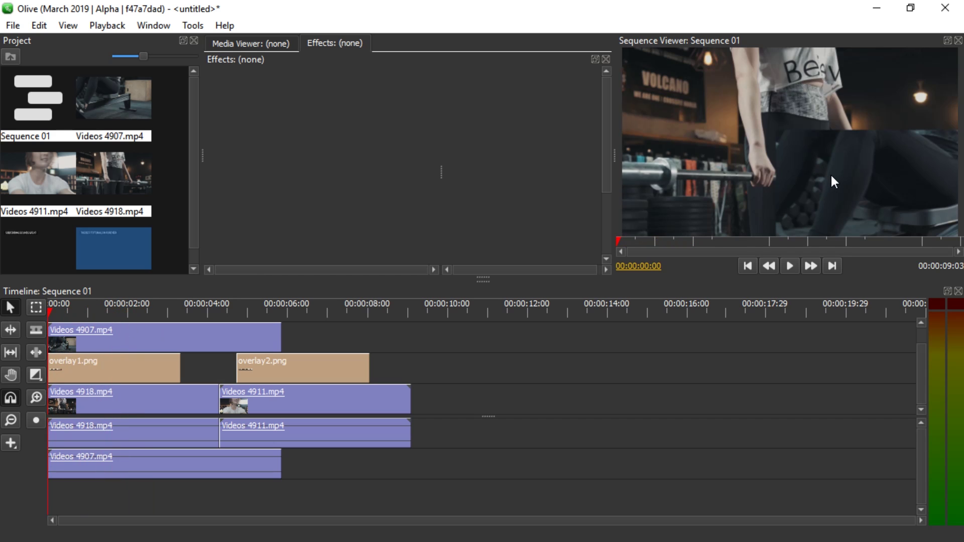
# Step: Add a Position keyframe at 00:00 on clip 4907 and set its horizontal position to 80
pyautogui.click(125, 339)
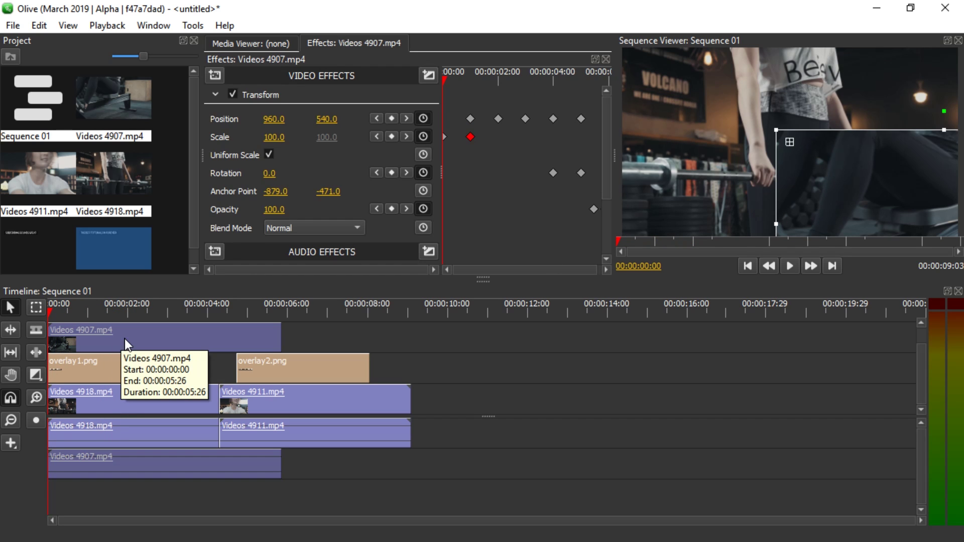
pyautogui.click(405, 122)
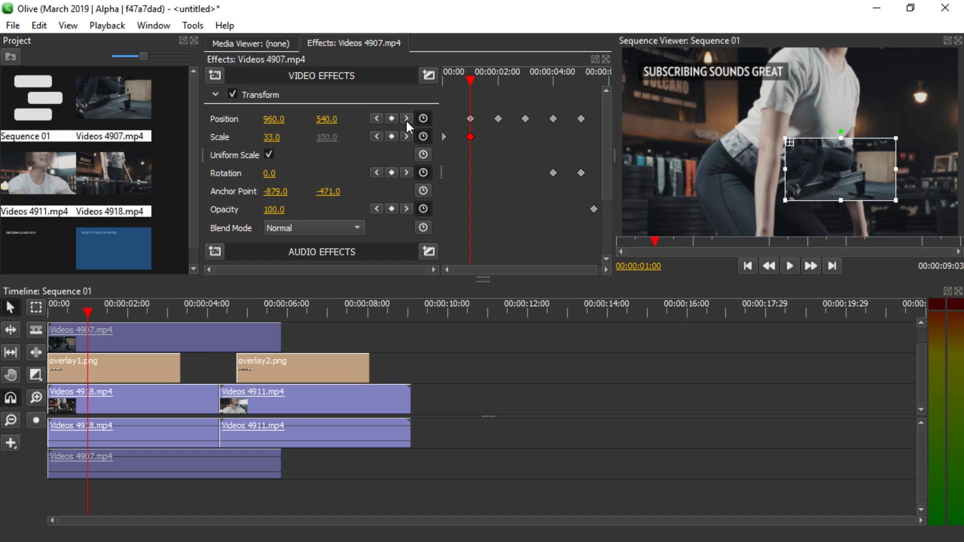
pyautogui.click(376, 136)
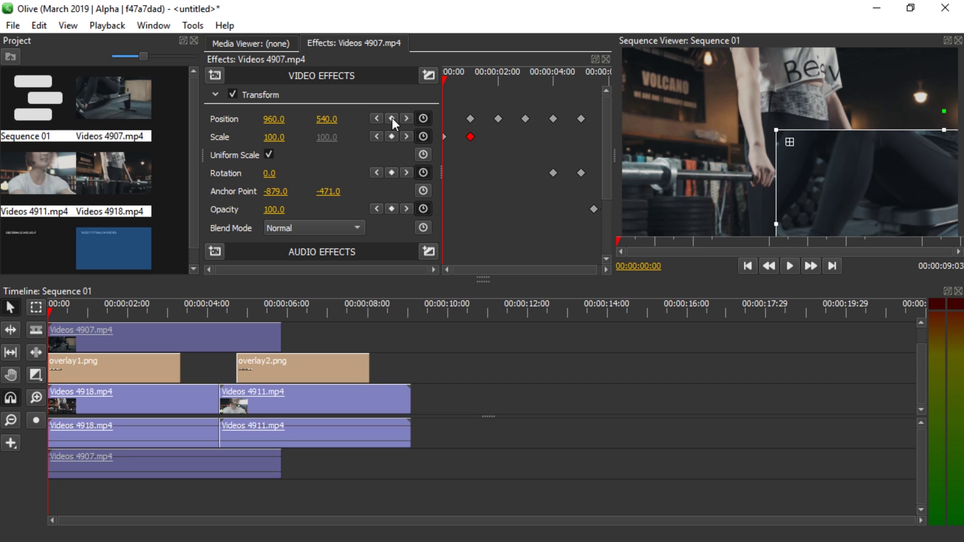
pyautogui.click(393, 119)
pyautogui.moveTo(274, 119); pyautogui.dragTo(236, 119)
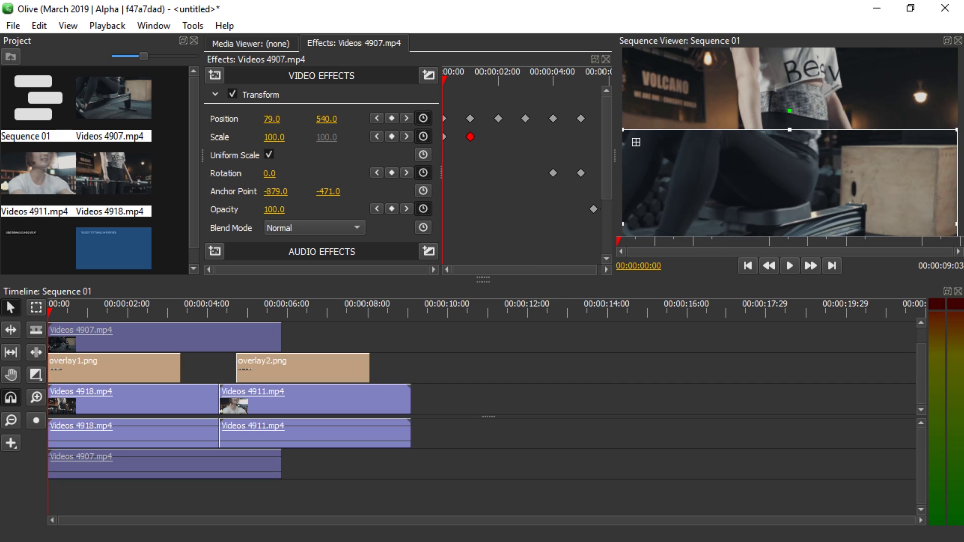
pyautogui.click(277, 114)
pyautogui.write('80')
pyautogui.press('Return')
pyautogui.moveTo(326, 119); pyautogui.dragTo(306, 119)
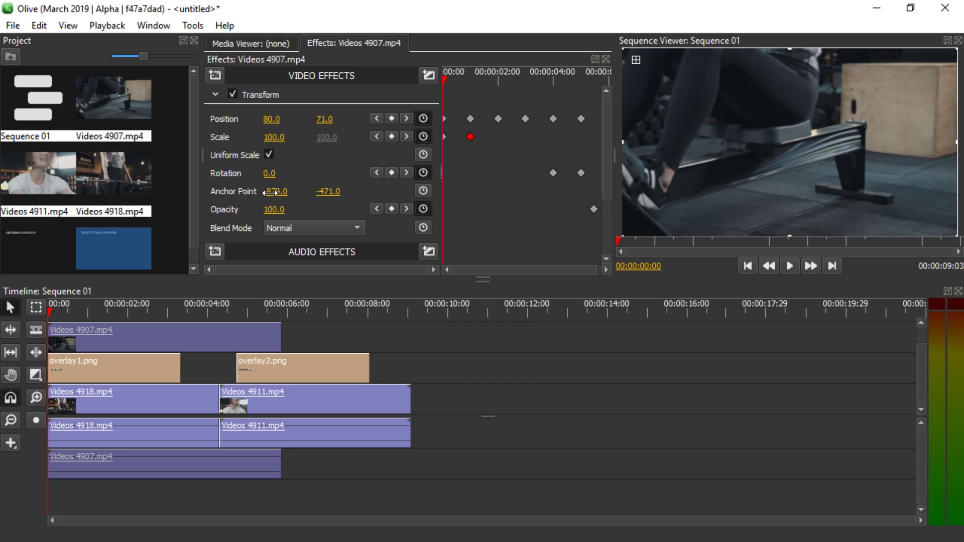
# Step: Reset the anchor point and position X/Y values to default, then play back
pyautogui.rightClick(319, 197)
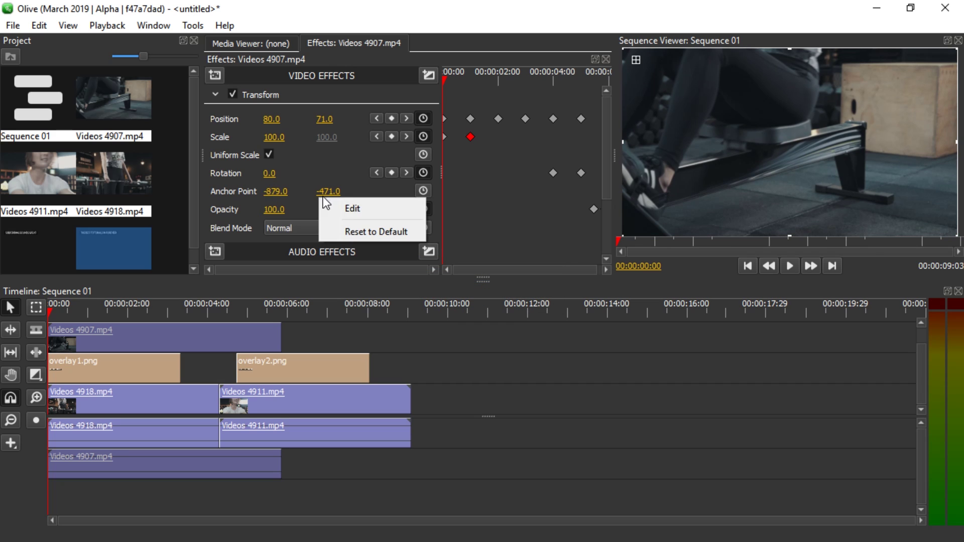
pyautogui.click(356, 234)
pyautogui.rightClick(269, 196)
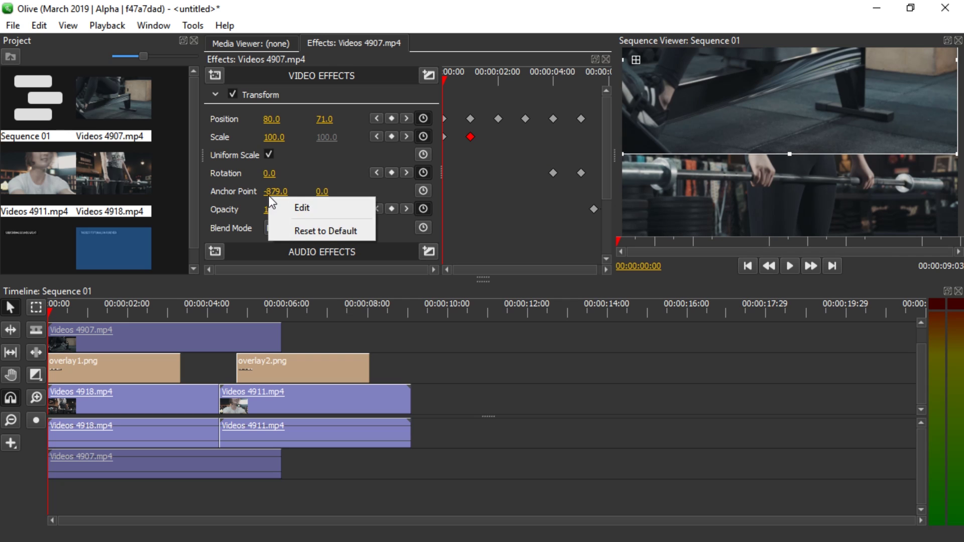
pyautogui.click(296, 231)
pyautogui.rightClick(274, 119)
pyautogui.click(305, 149)
pyautogui.rightClick(321, 119)
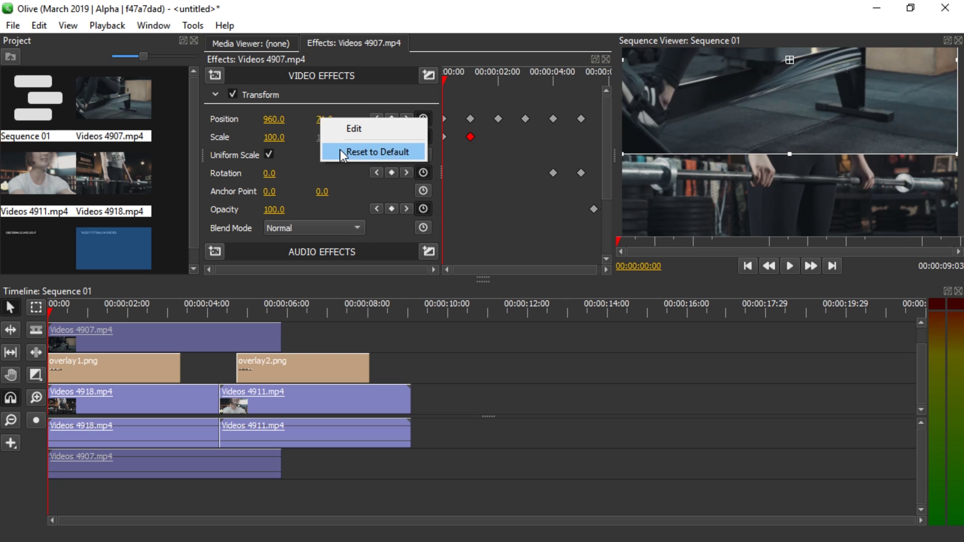
pyautogui.click(339, 149)
pyautogui.press('space')
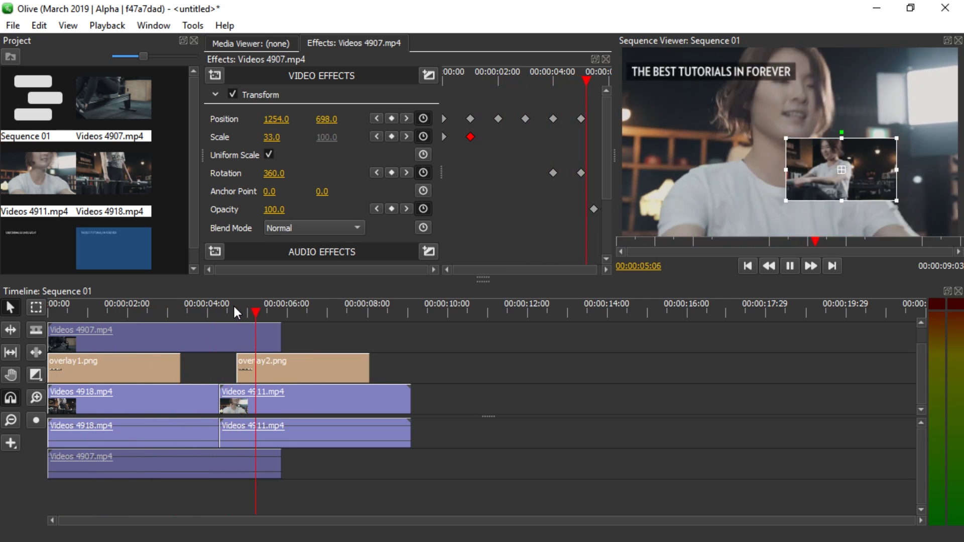
# Step: Step through the Position keyframes to 2 seconds and move the inset down and right
pyautogui.moveTo(234, 307); pyautogui.dragTo(148, 307)
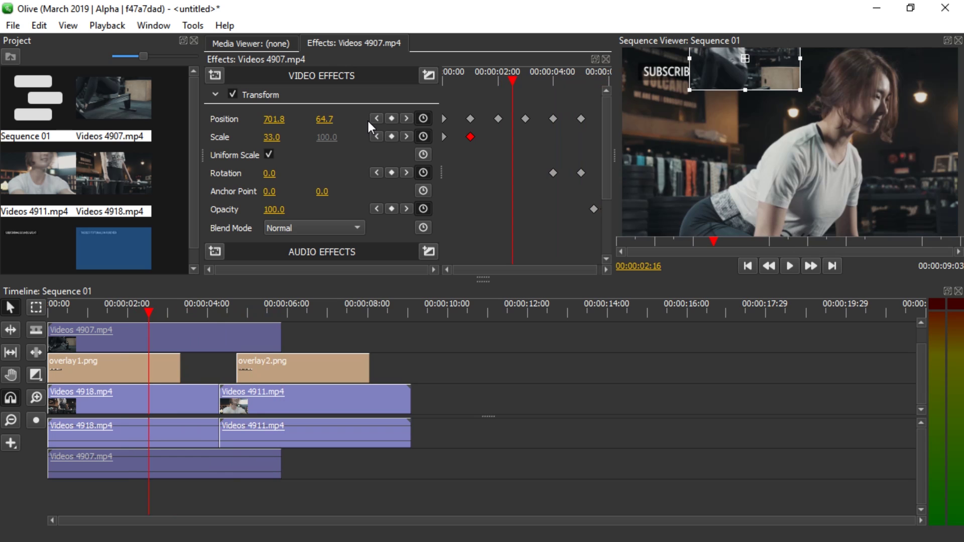
pyautogui.click(374, 122)
pyautogui.click(373, 121)
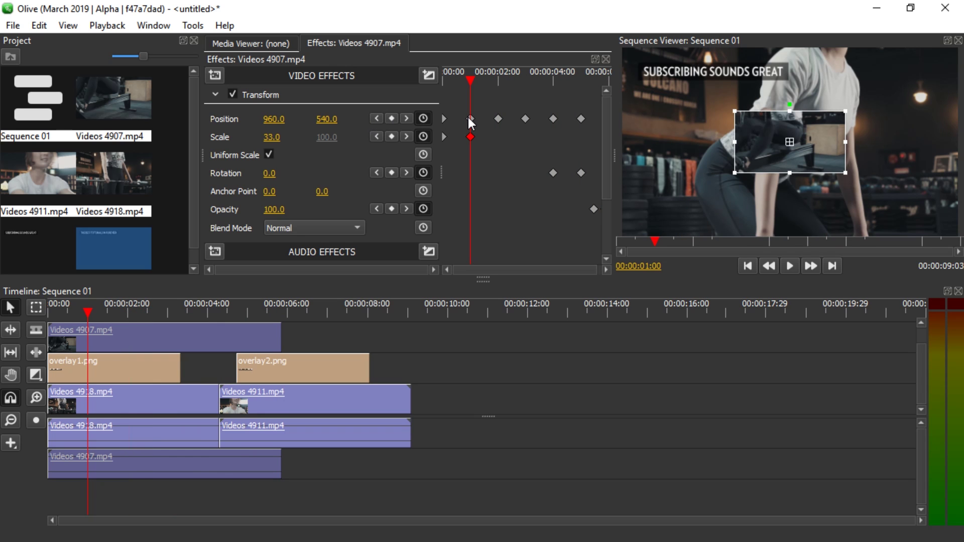
pyautogui.click(408, 123)
pyautogui.click(377, 122)
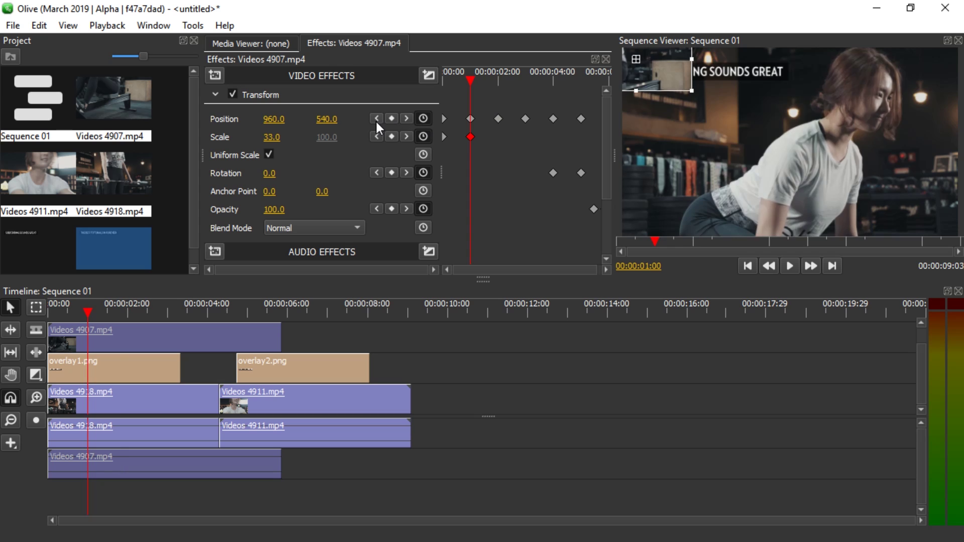
pyautogui.click(406, 123)
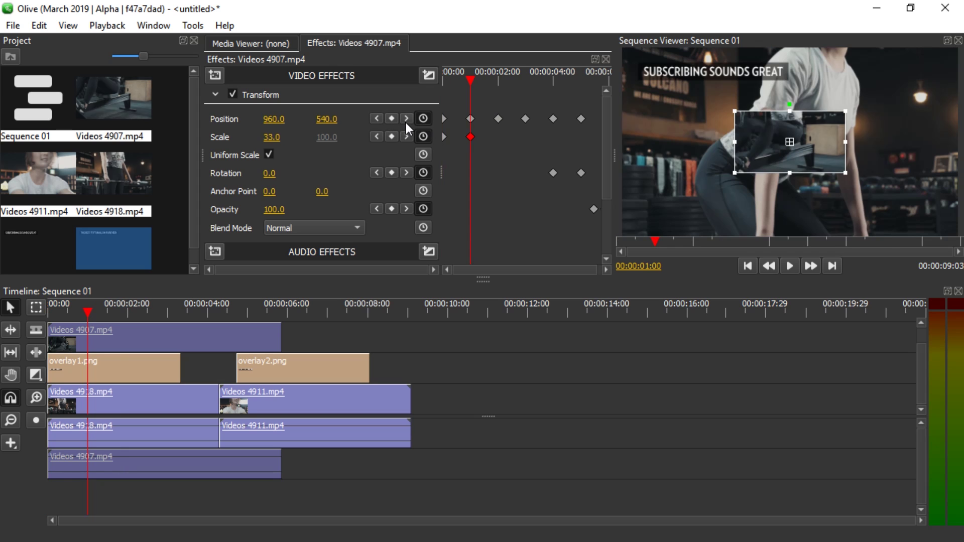
pyautogui.click(406, 120)
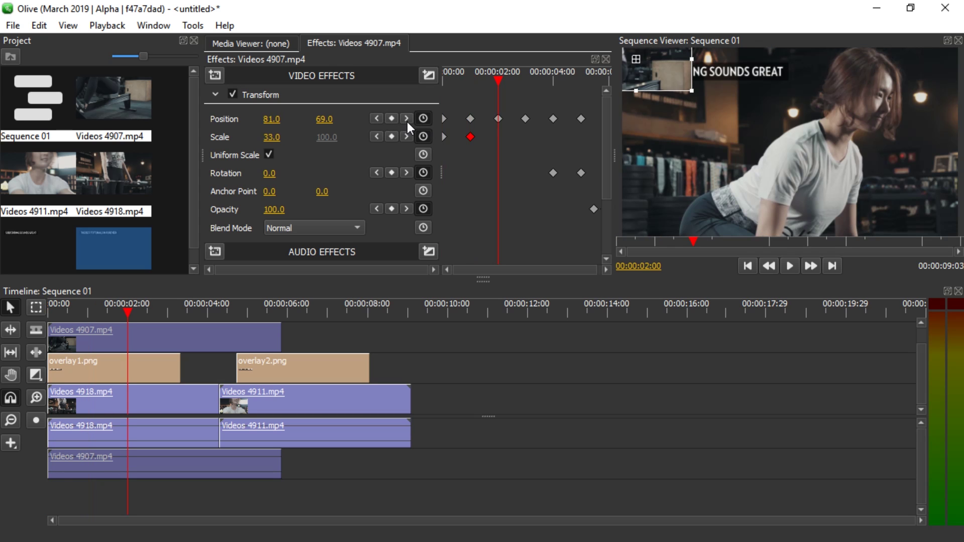
pyautogui.moveTo(667, 71); pyautogui.dragTo(717, 100)
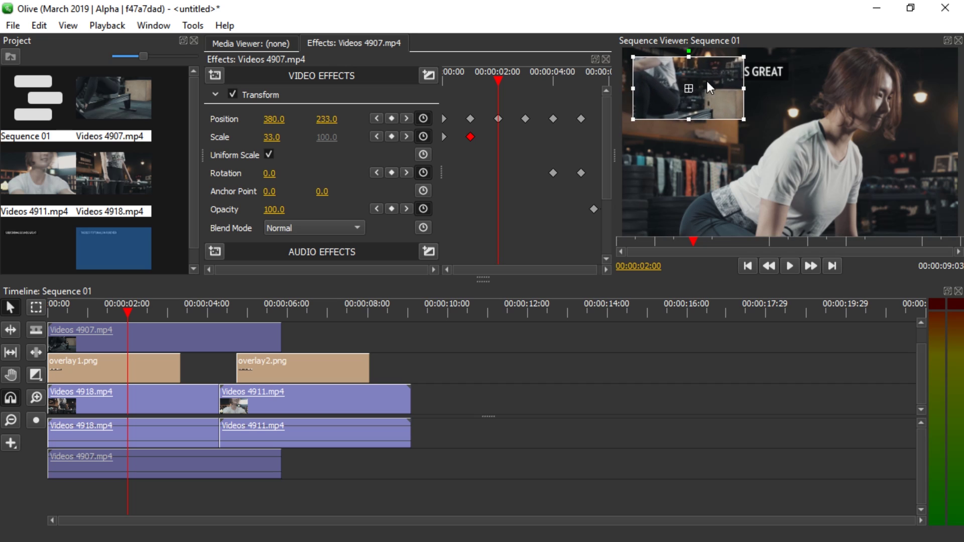
pyautogui.moveTo(718, 99); pyautogui.dragTo(716, 98)
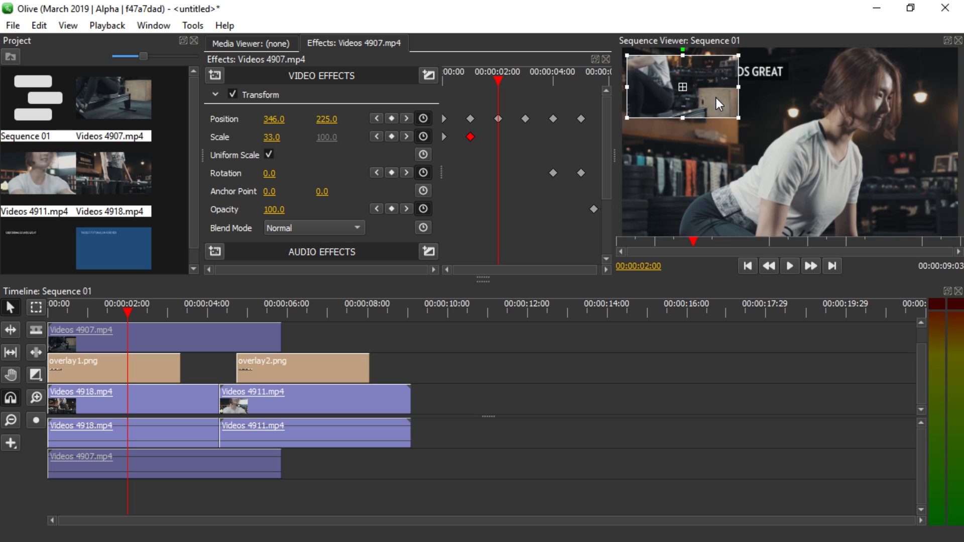
# Step: Re-place the inset at the 3, 4 and 5 second keyframes, ending lower right
pyautogui.click(405, 118)
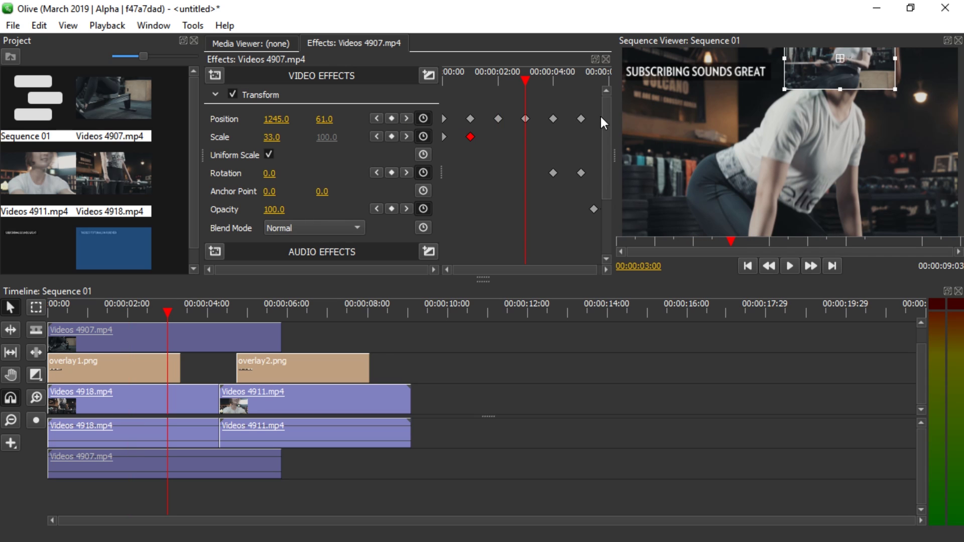
pyautogui.moveTo(854, 63); pyautogui.dragTo(915, 111)
pyautogui.click(411, 119)
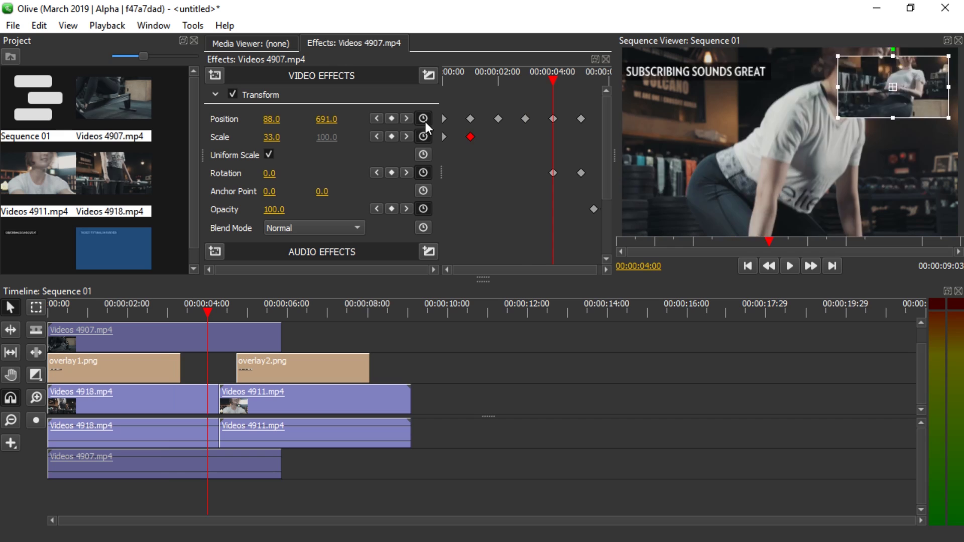
pyautogui.moveTo(659, 174)
pyautogui.mouseDown()
pyautogui.moveTo(700, 200)
pyautogui.moveTo(729, 196)
pyautogui.mouseUp()
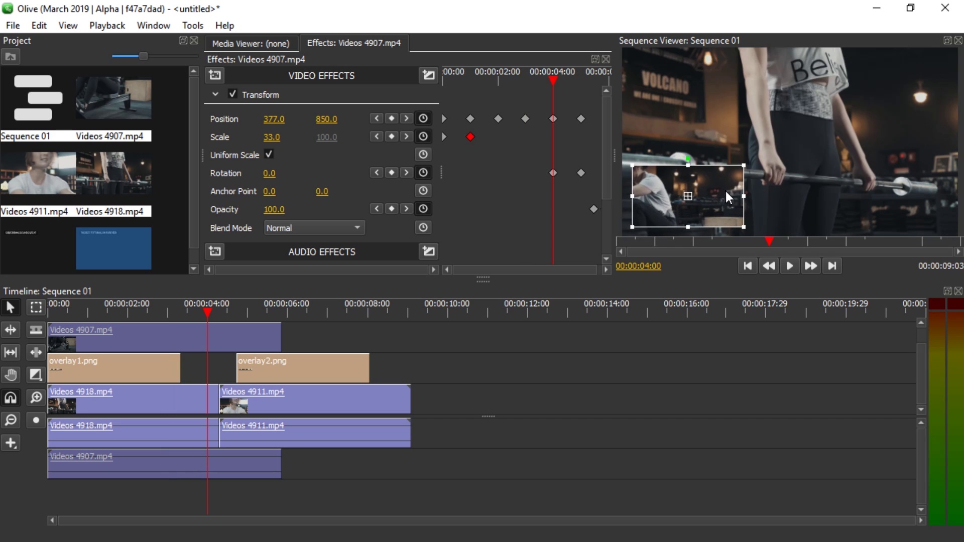
pyautogui.click(407, 119)
pyautogui.moveTo(327, 121); pyautogui.dragTo(352, 121)
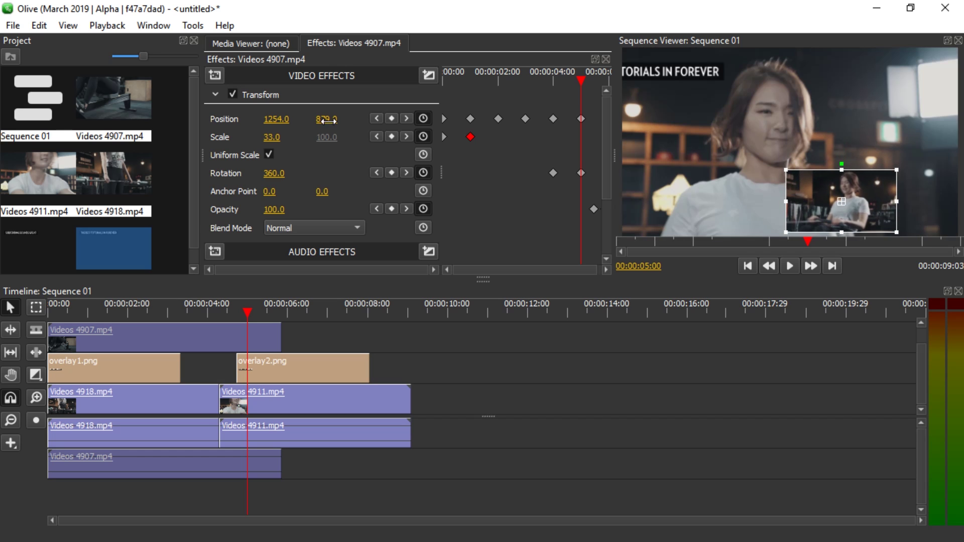
pyautogui.moveTo(266, 120)
pyautogui.mouseDown()
pyautogui.moveTo(301, 119)
pyautogui.moveTo(221, 164)
pyautogui.mouseUp()
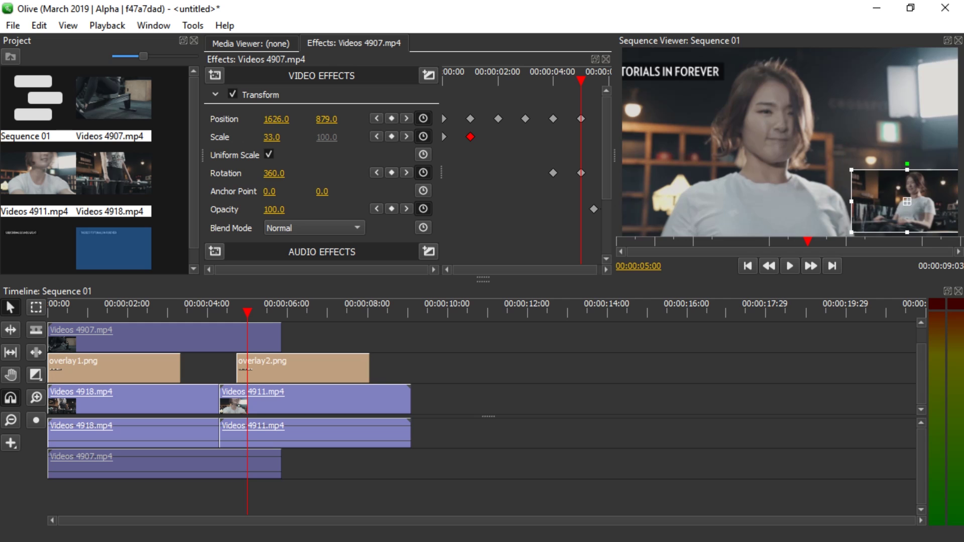
# Step: Play the sequence from the start and browse the Add Video Effect categories
pyautogui.press('Home')
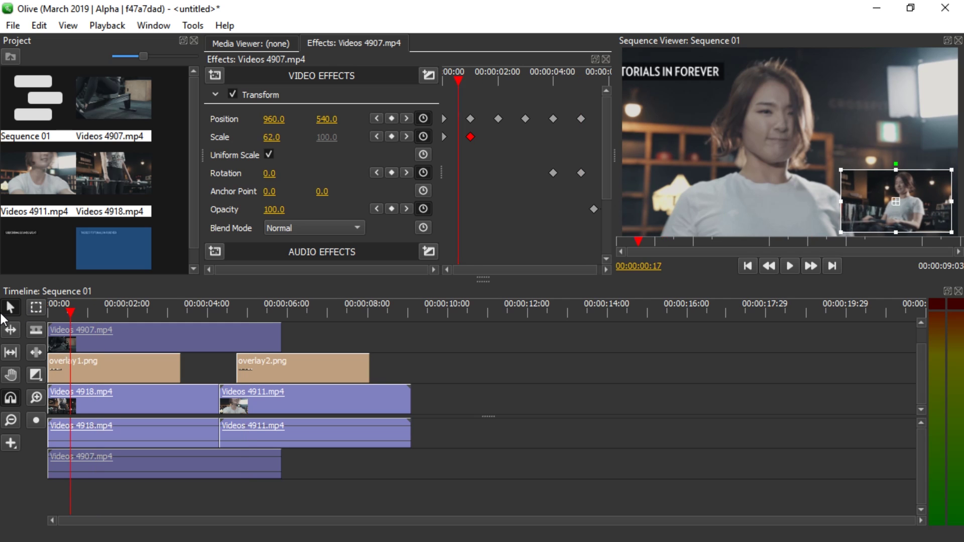
pyautogui.press('space')
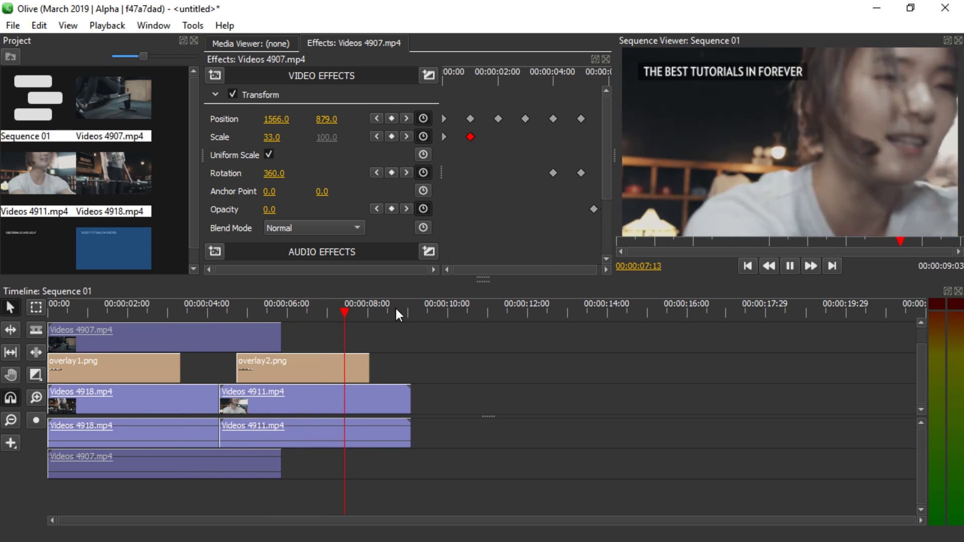
pyautogui.scroll(-3, 311, 205)
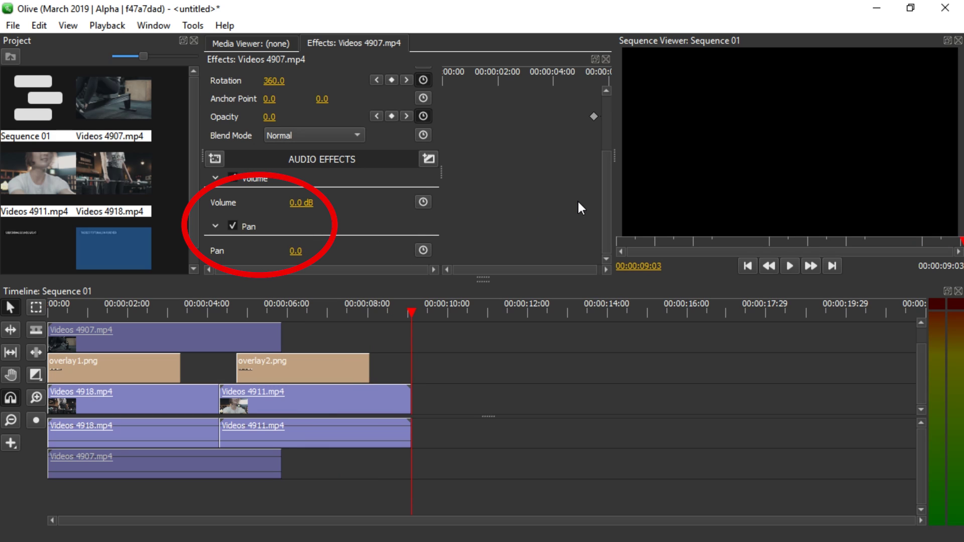
pyautogui.scroll(3, 579, 207)
pyautogui.click(214, 75)
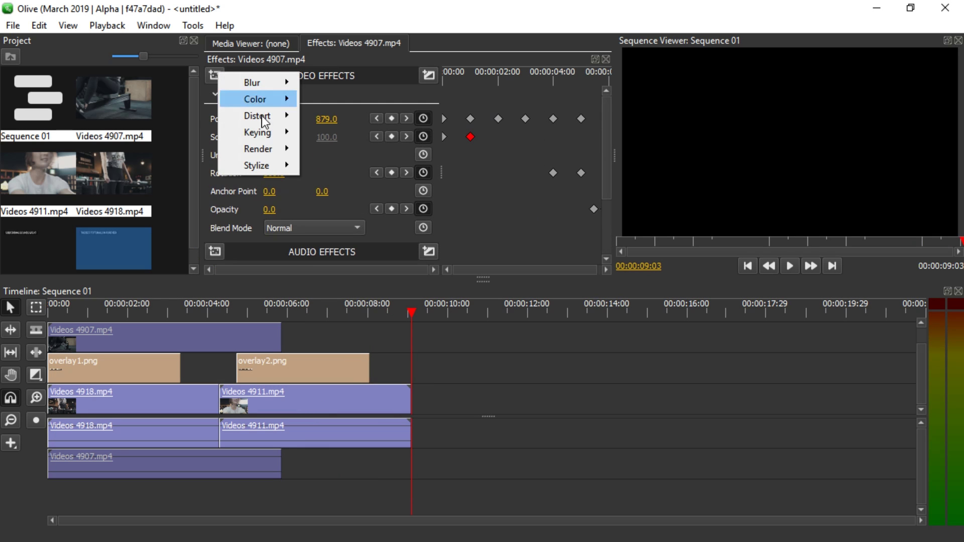
# Step: Select the Videos 4918.mp4 background clips and add a Blur > Gaussian Blur effect
pyautogui.click(451, 361)
pyautogui.click(160, 307)
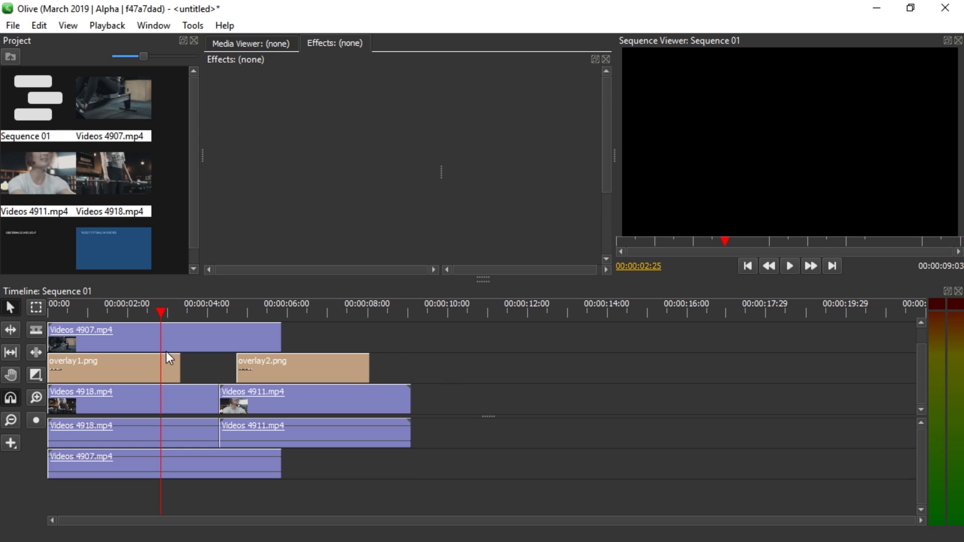
pyautogui.click(166, 392)
pyautogui.click(211, 76)
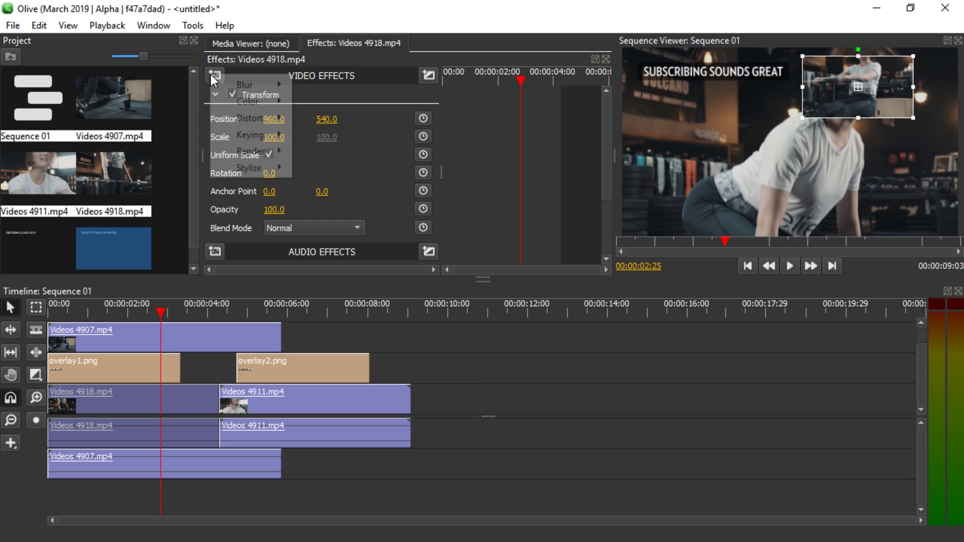
pyautogui.moveTo(245, 85)
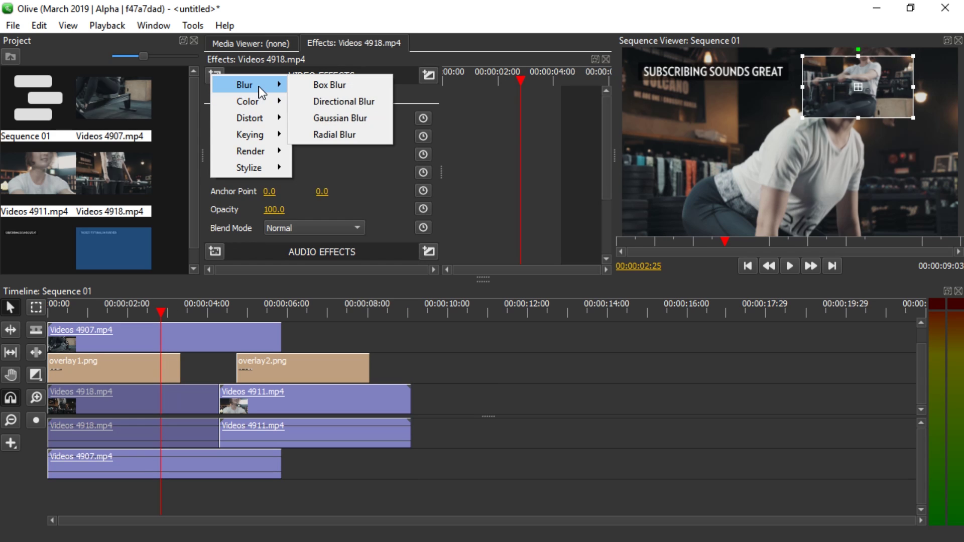
pyautogui.click(361, 121)
pyautogui.scroll(-5, 328, 166)
pyautogui.click(49, 315)
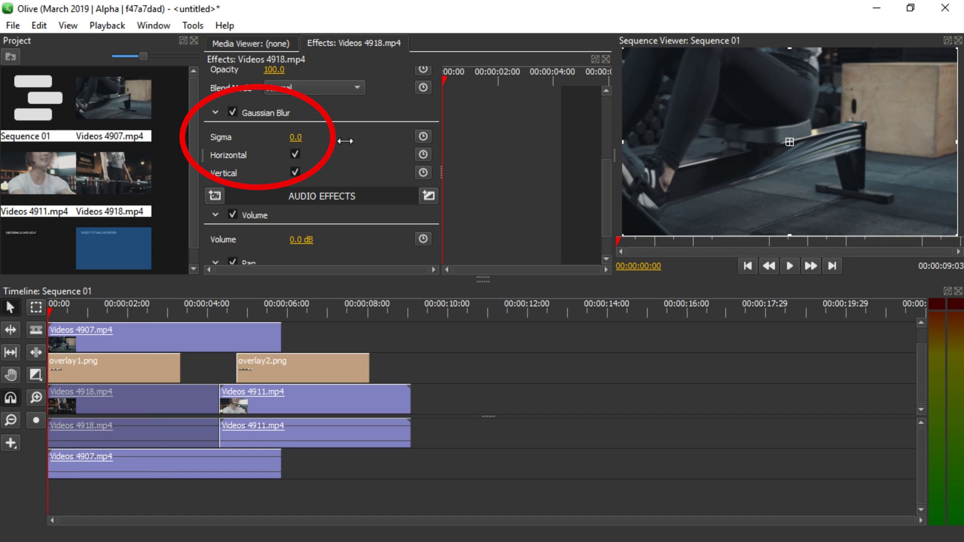
# Step: Disable the Videos 4907.mp4 clips, then reselect clip 4918 and test its blur Sigma
pyautogui.rightClick(139, 330)
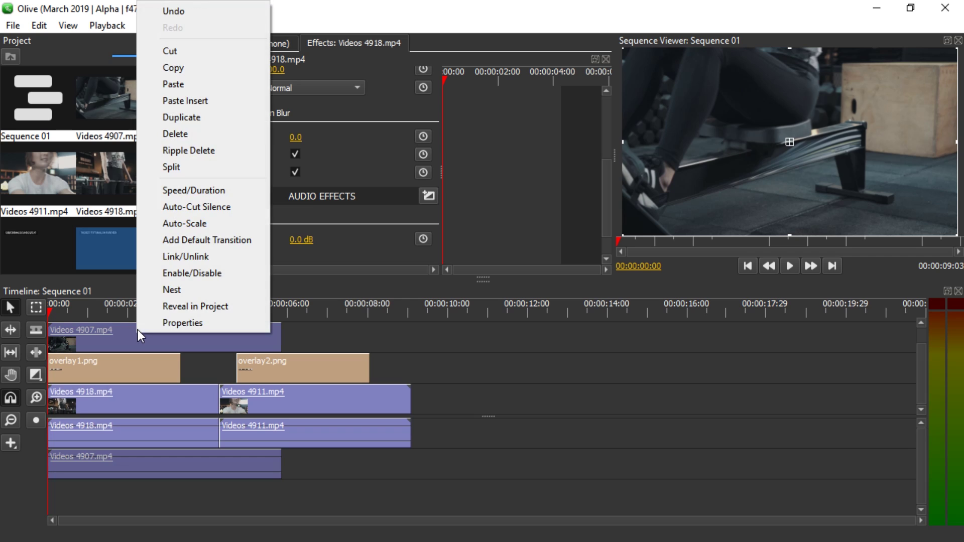
pyautogui.click(212, 273)
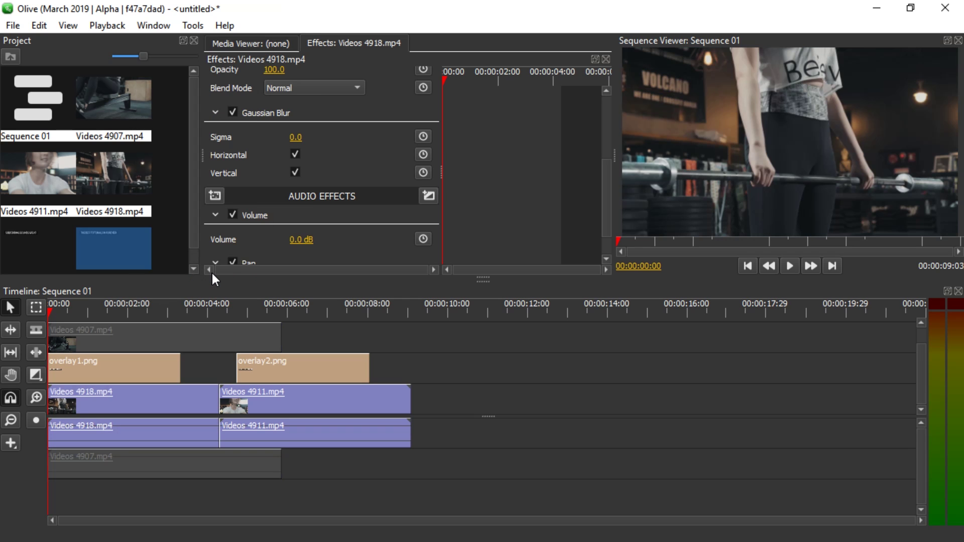
pyautogui.click(97, 389)
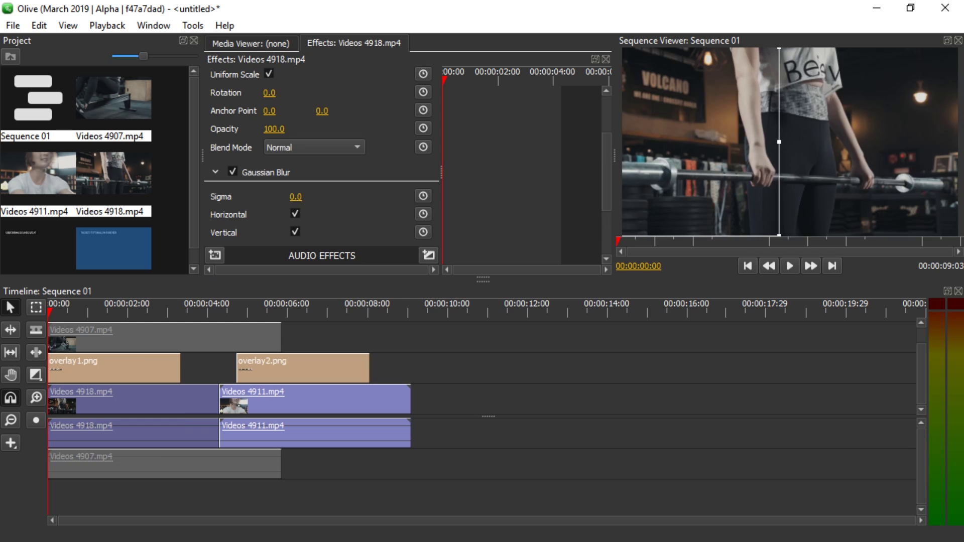
pyautogui.moveTo(295, 196)
pyautogui.mouseDown()
pyautogui.moveTo(317, 196)
pyautogui.moveTo(290, 199)
pyautogui.mouseUp()
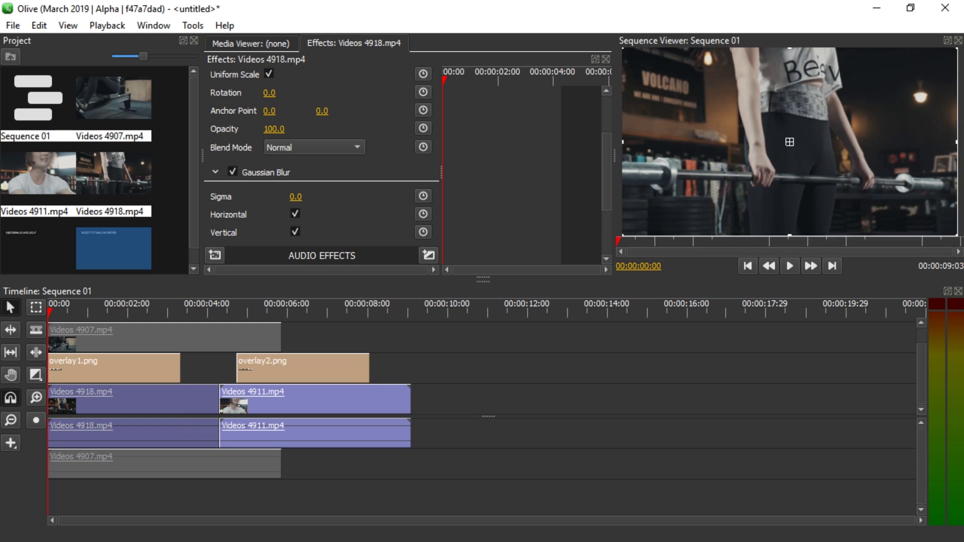
# Step: Keyframe the Gaussian Blur Sigma at 0 at the start, 39 at 2:10, and 0 at 3:27
pyautogui.click(419, 197)
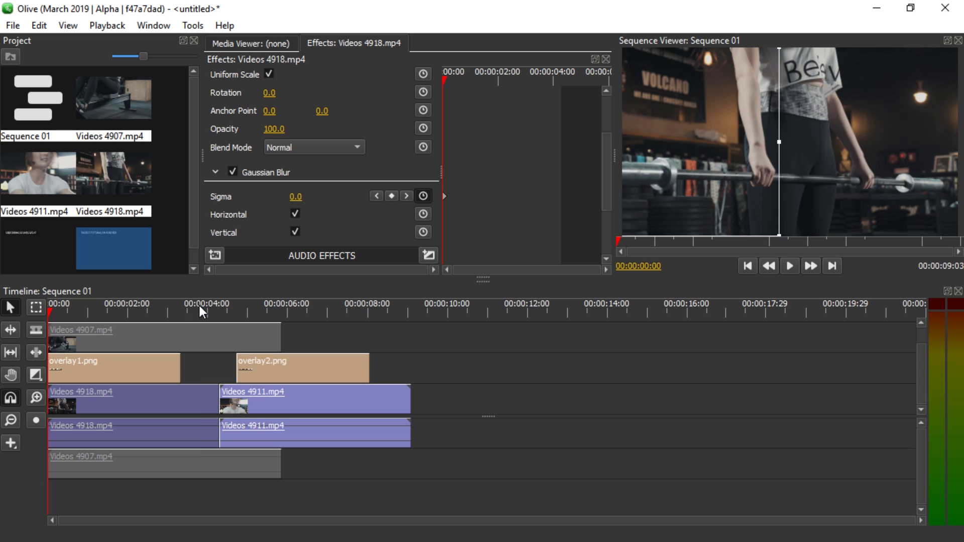
pyautogui.moveTo(199, 311); pyautogui.dragTo(141, 310)
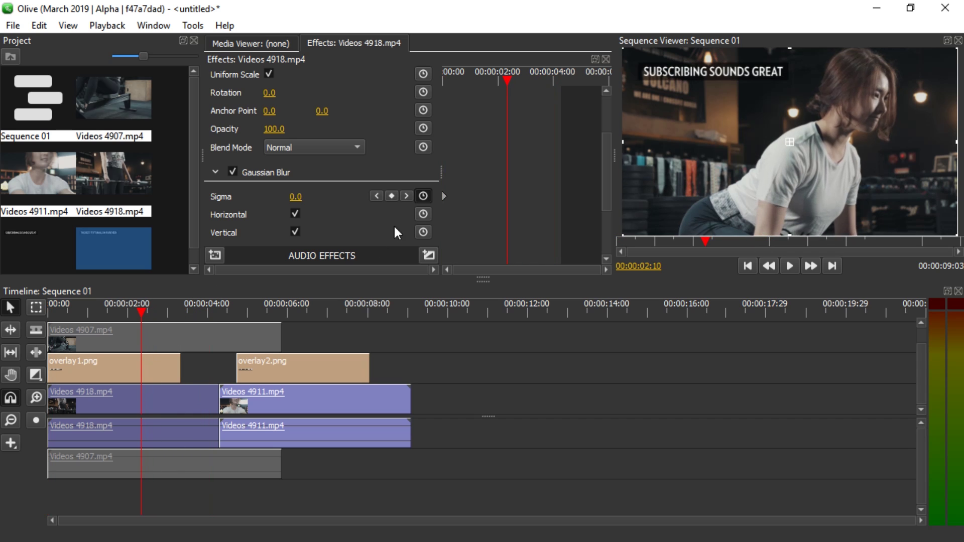
pyautogui.moveTo(296, 196); pyautogui.dragTo(311, 196)
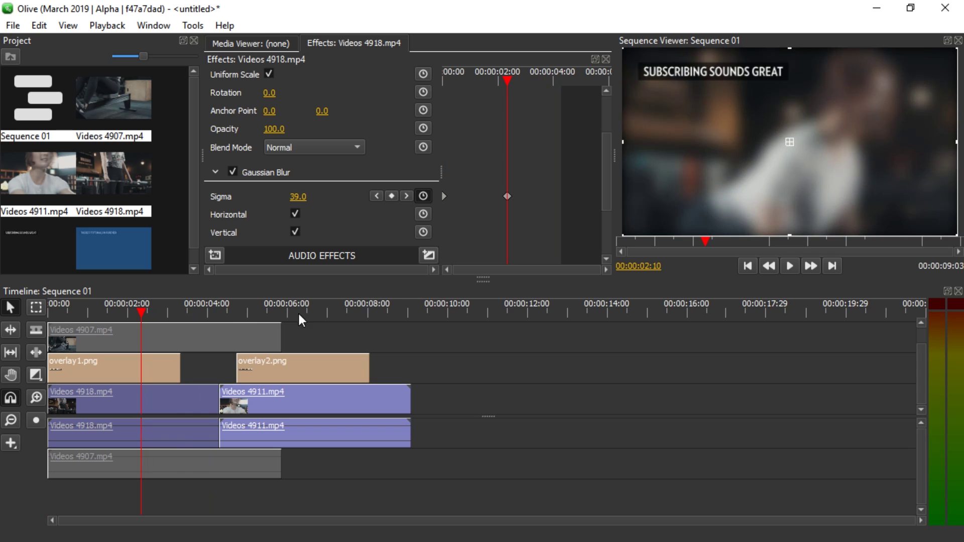
pyautogui.click(220, 307)
pyautogui.moveTo(214, 306); pyautogui.dragTo(203, 307)
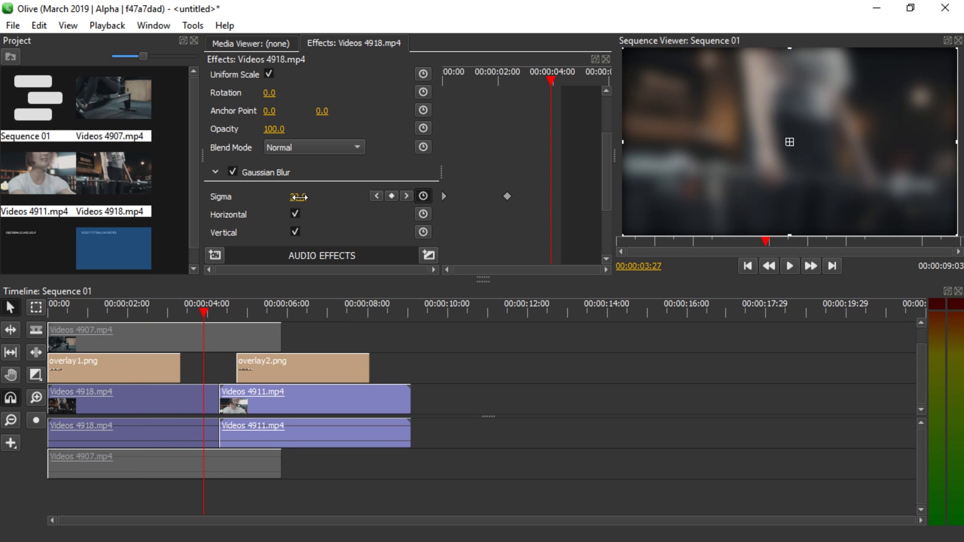
pyautogui.moveTo(298, 197); pyautogui.dragTo(281, 197)
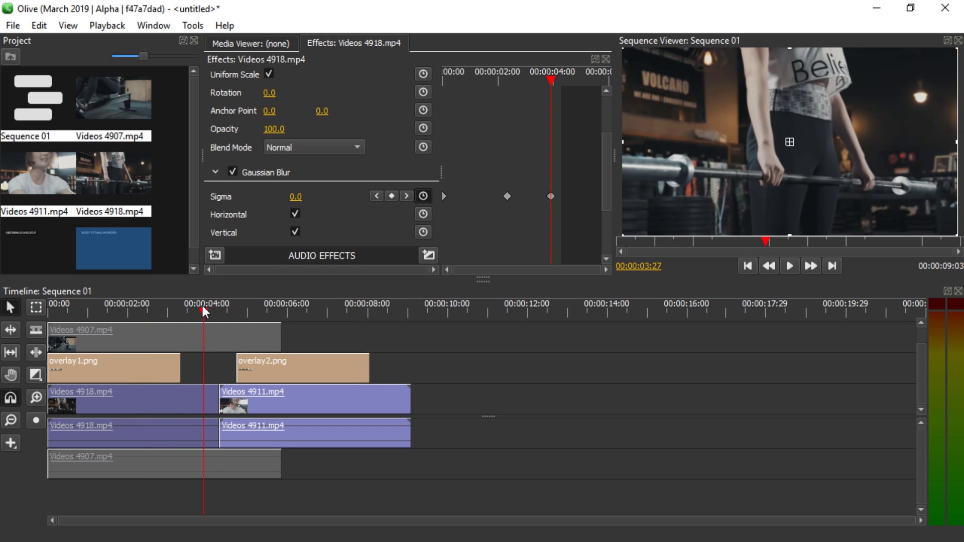
# Step: Re-enable the Videos 4907.mp4 clips and play the sequence from the start
pyautogui.rightClick(157, 331)
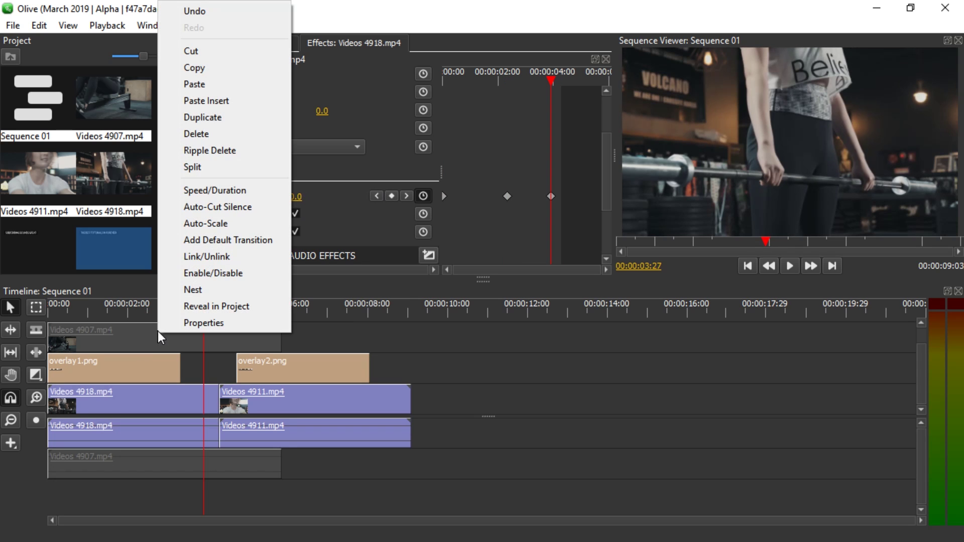
pyautogui.click(210, 272)
pyautogui.moveTo(183, 316); pyautogui.dragTo(73, 316)
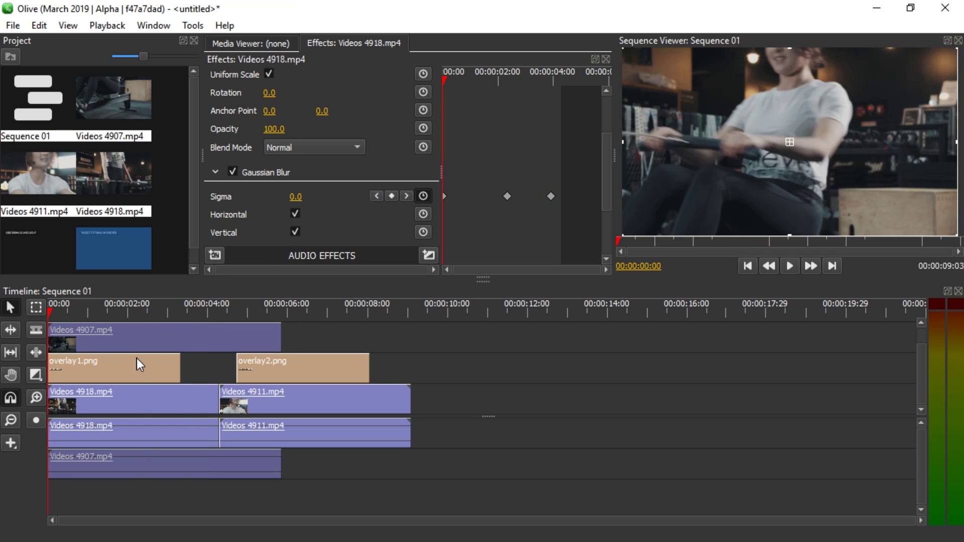
pyautogui.press('space')
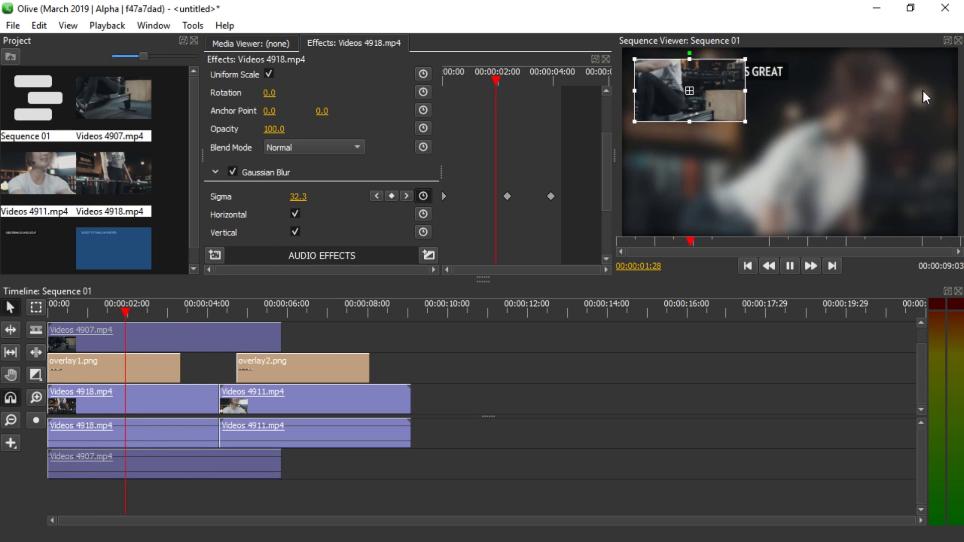